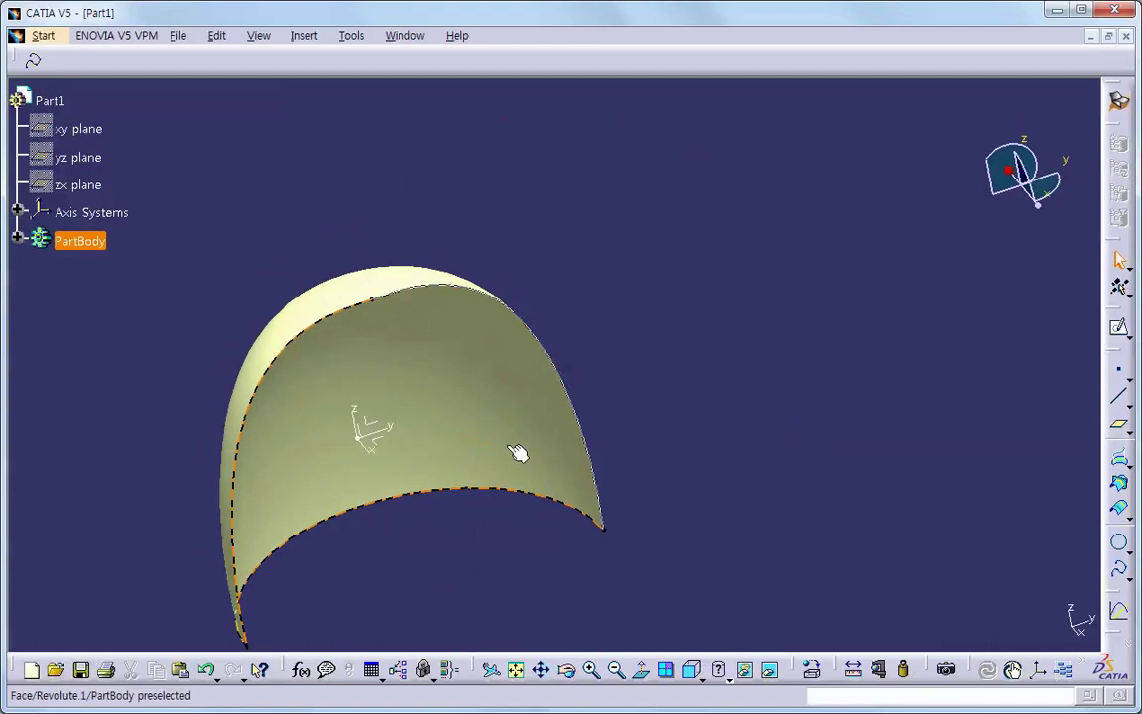
- Edit the revolved surface so that its first angular limit is 360 degrees
click(125, 246)
click(402, 294)
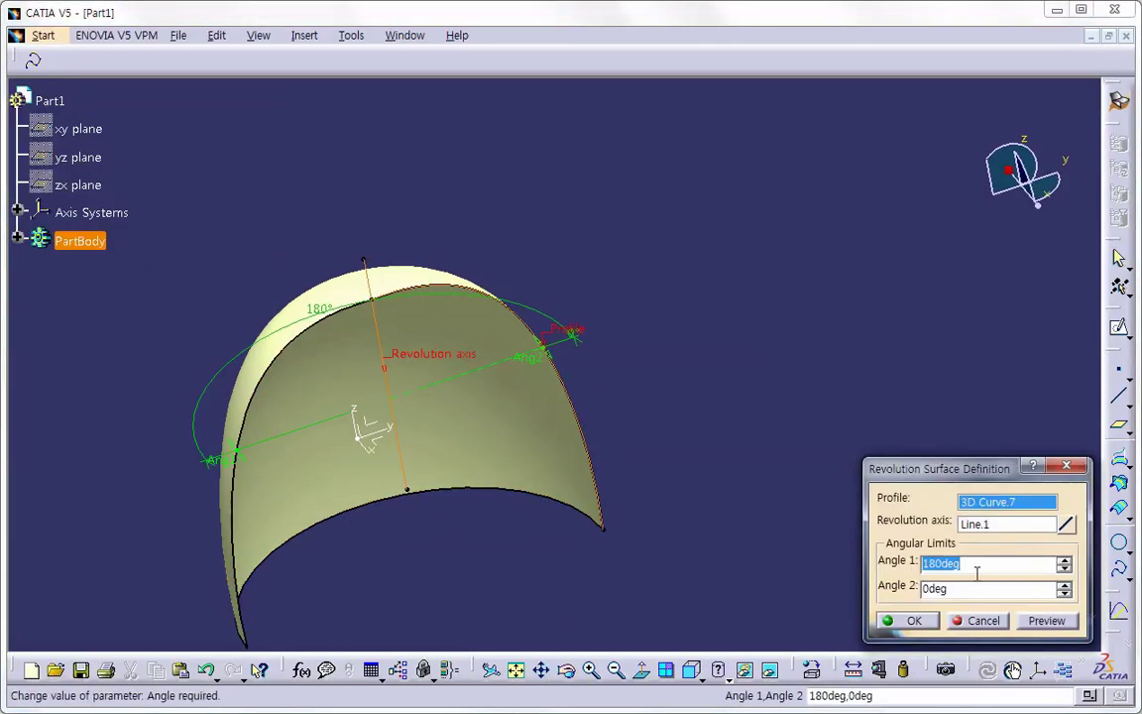
text(360)
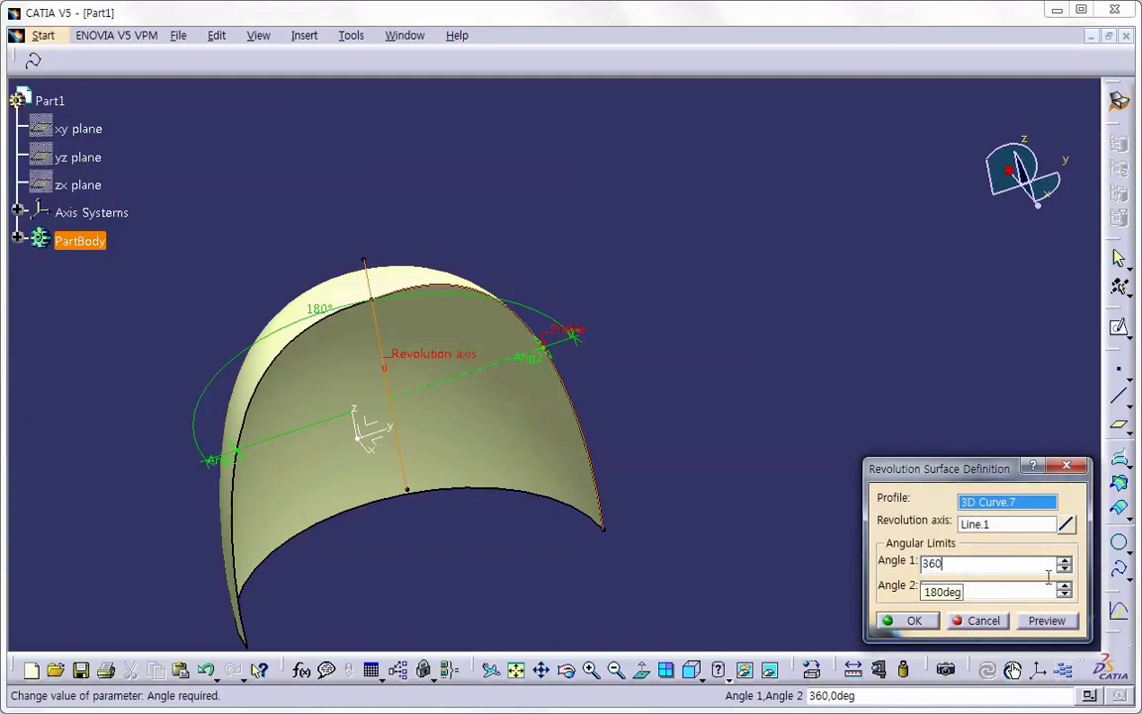
click(914, 620)
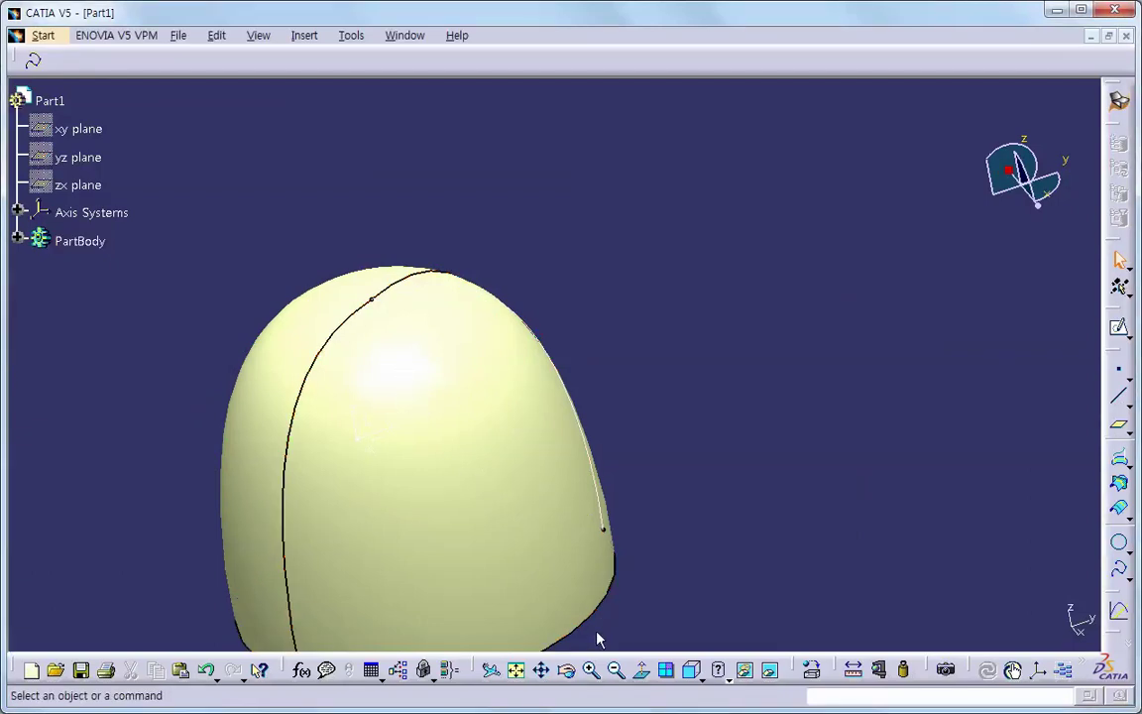
- Edit the 3D Curve.7 profile in the front view, raising its upper end point vertically, and apply the change
click(702, 680)
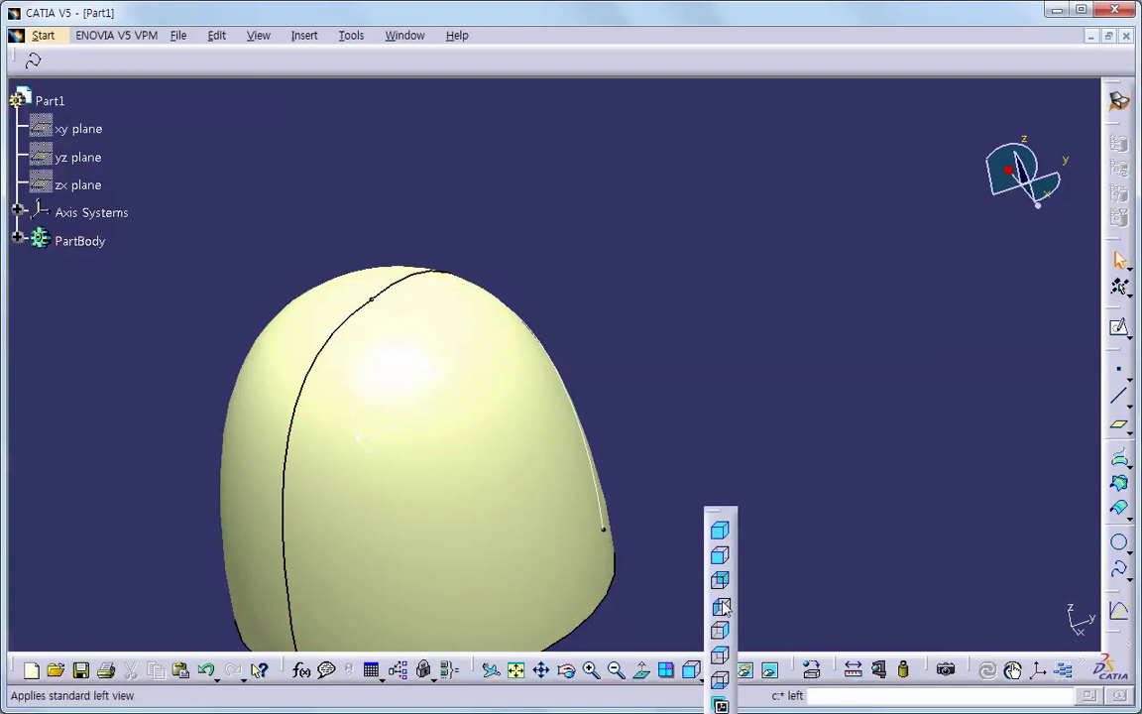
click(723, 534)
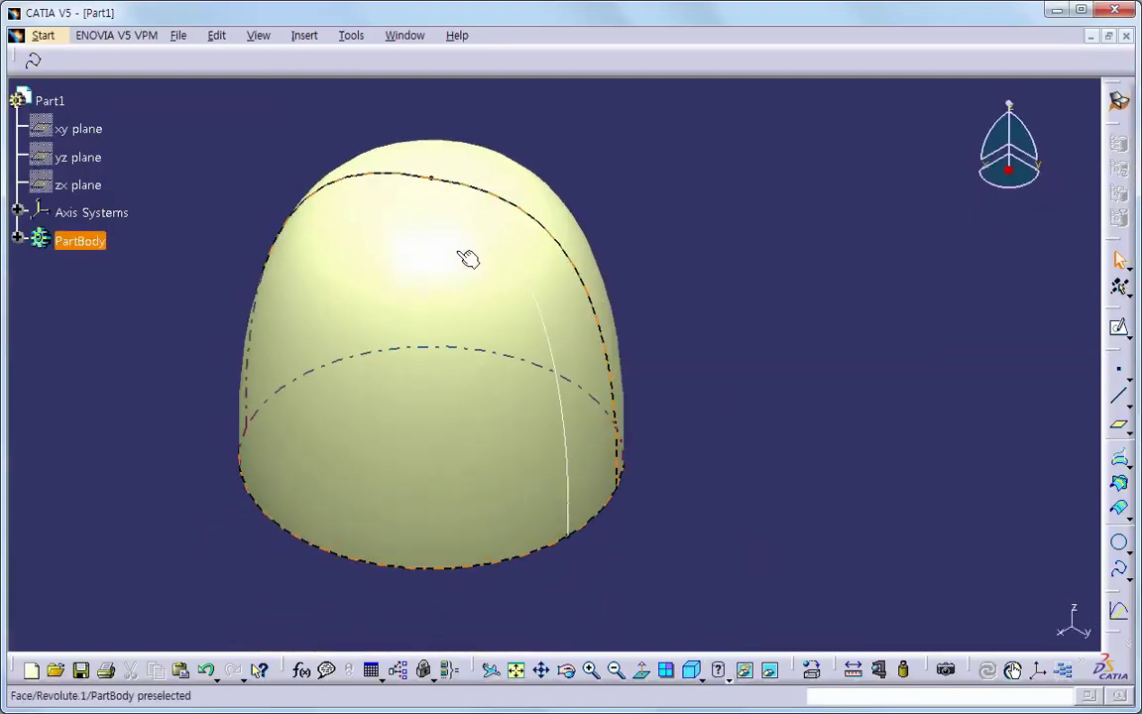
middle_drag(457, 280, 464, 235)
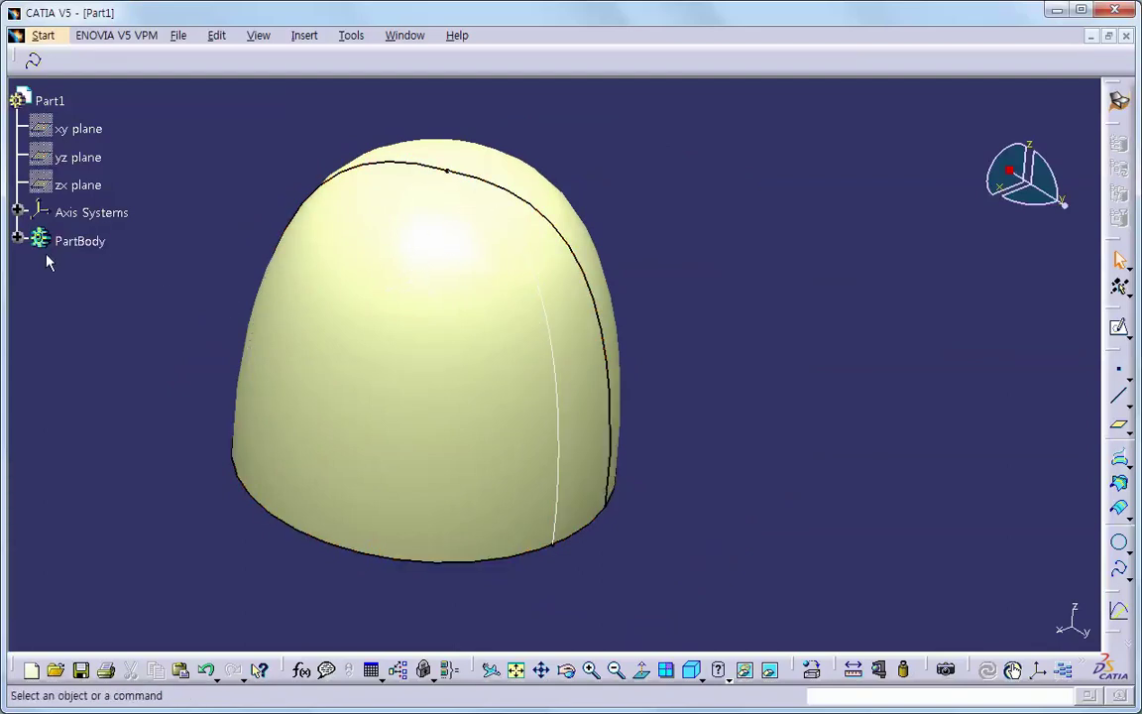
click(19, 241)
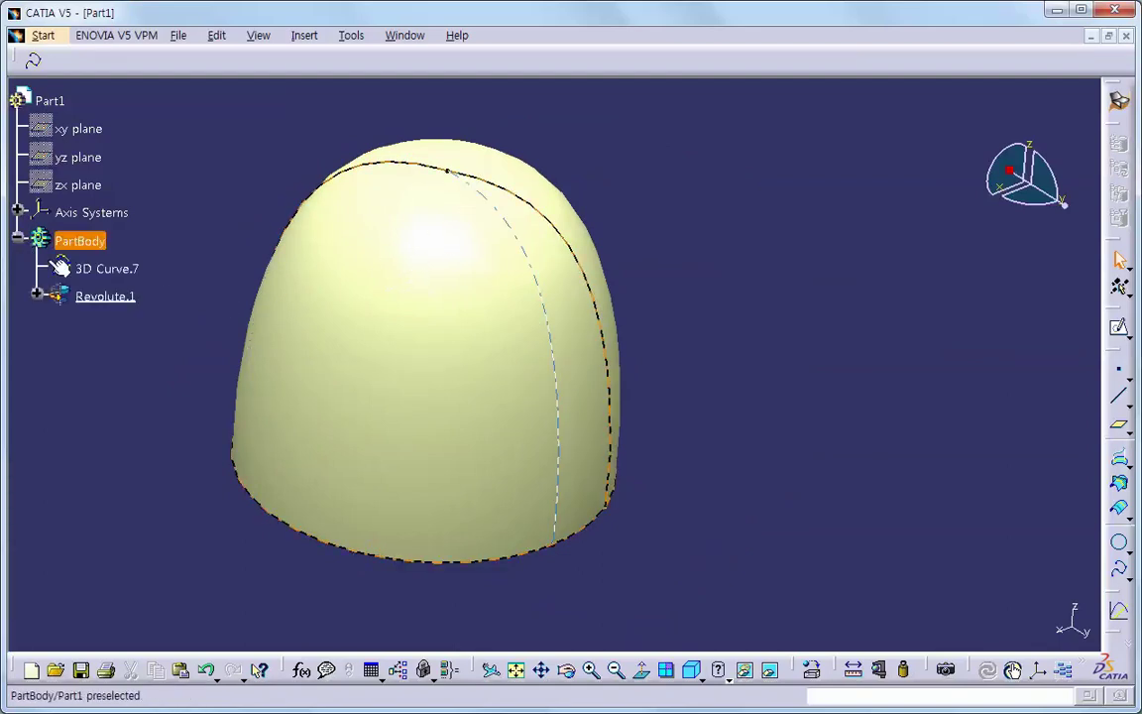
double_click(114, 270)
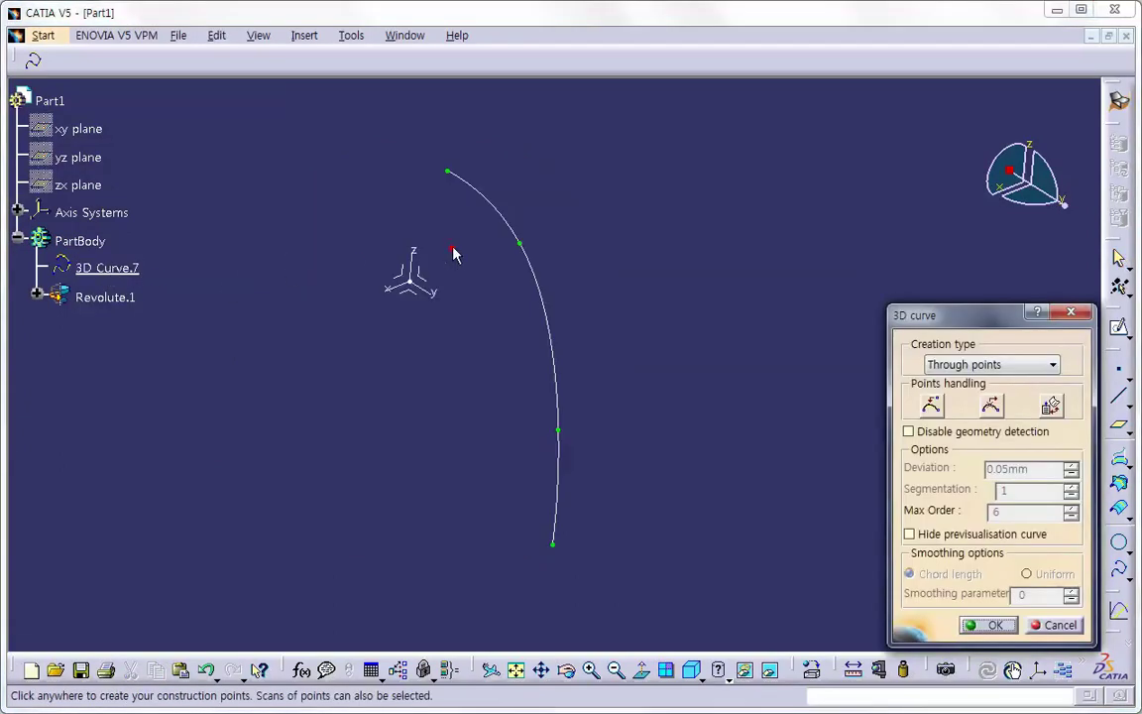
click(703, 684)
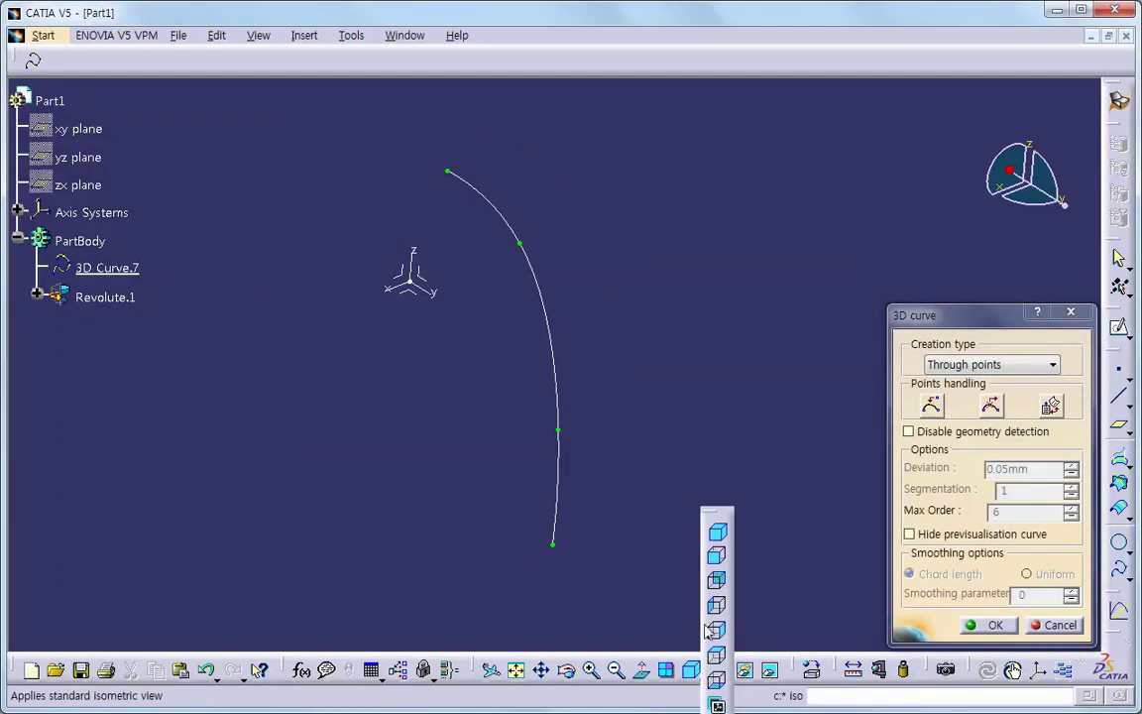
click(721, 561)
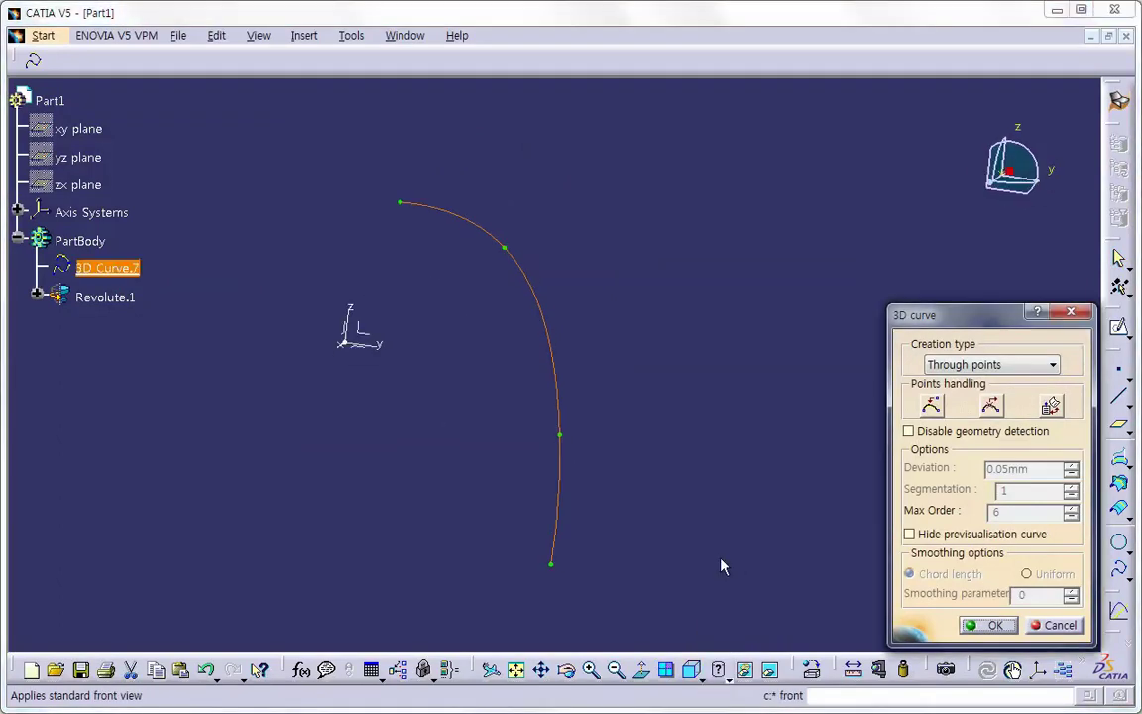
mouse_move(390, 235)
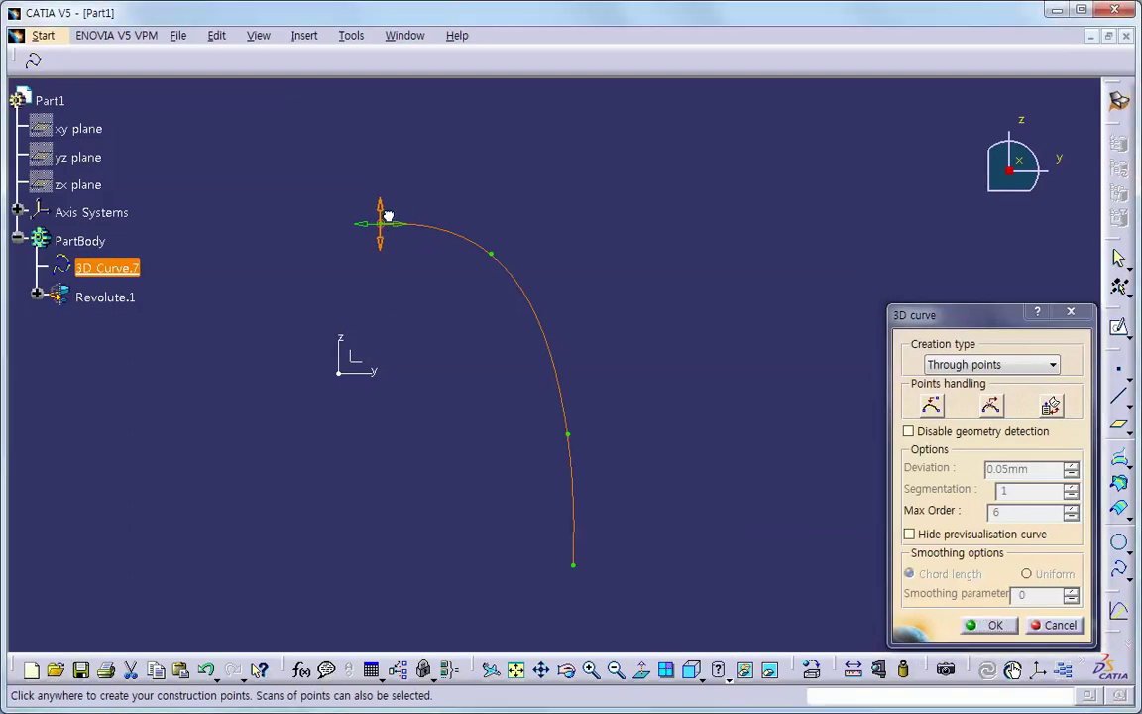
drag(388, 224, 392, 198)
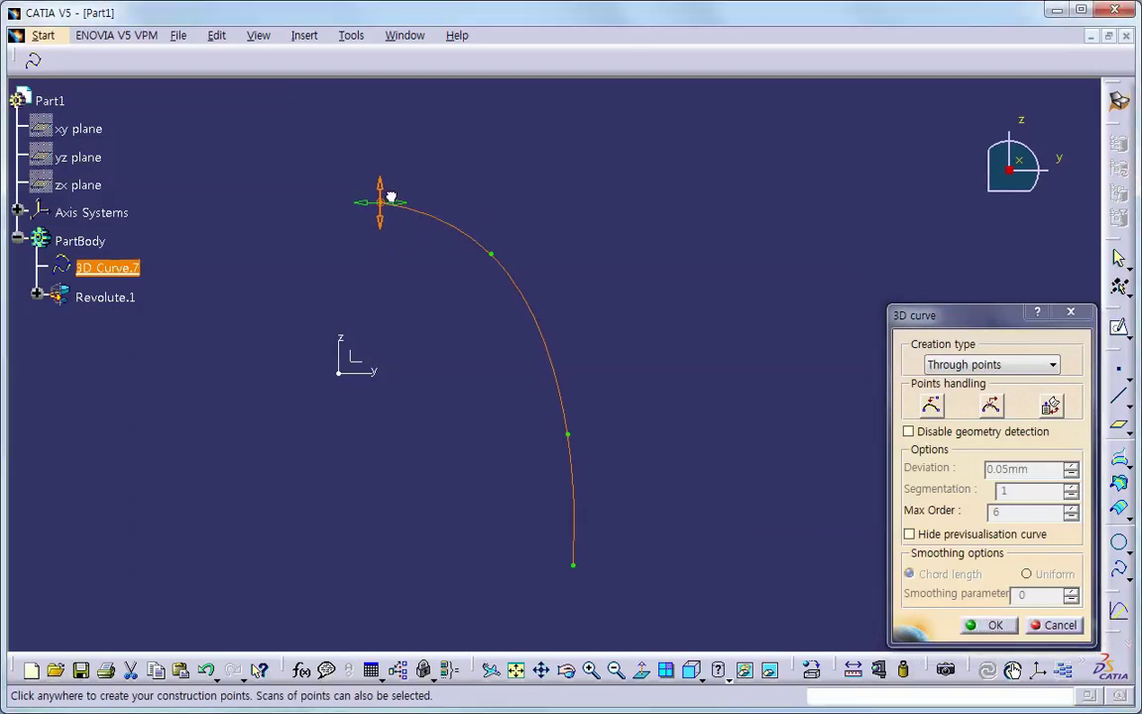
click(995, 625)
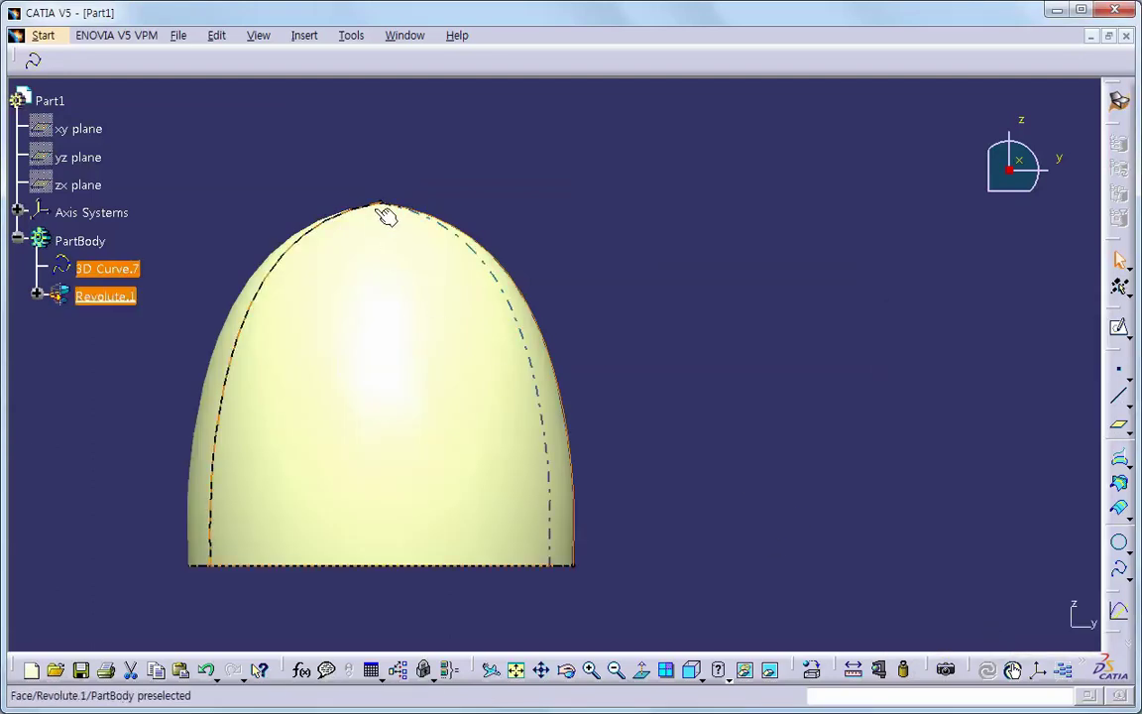
- Hide the 3D Curve.7 profile so that only the revolved surface is displayed
click(285, 238)
middle_drag(394, 306, 684, 536)
click(365, 255)
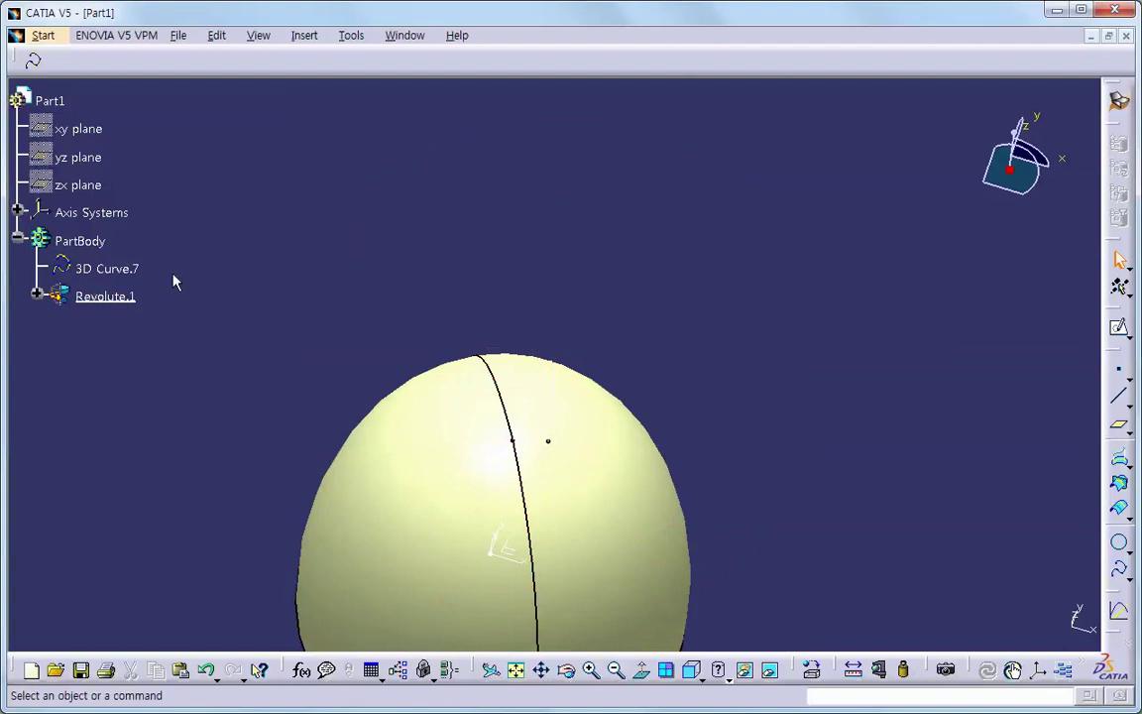
right_click(123, 270)
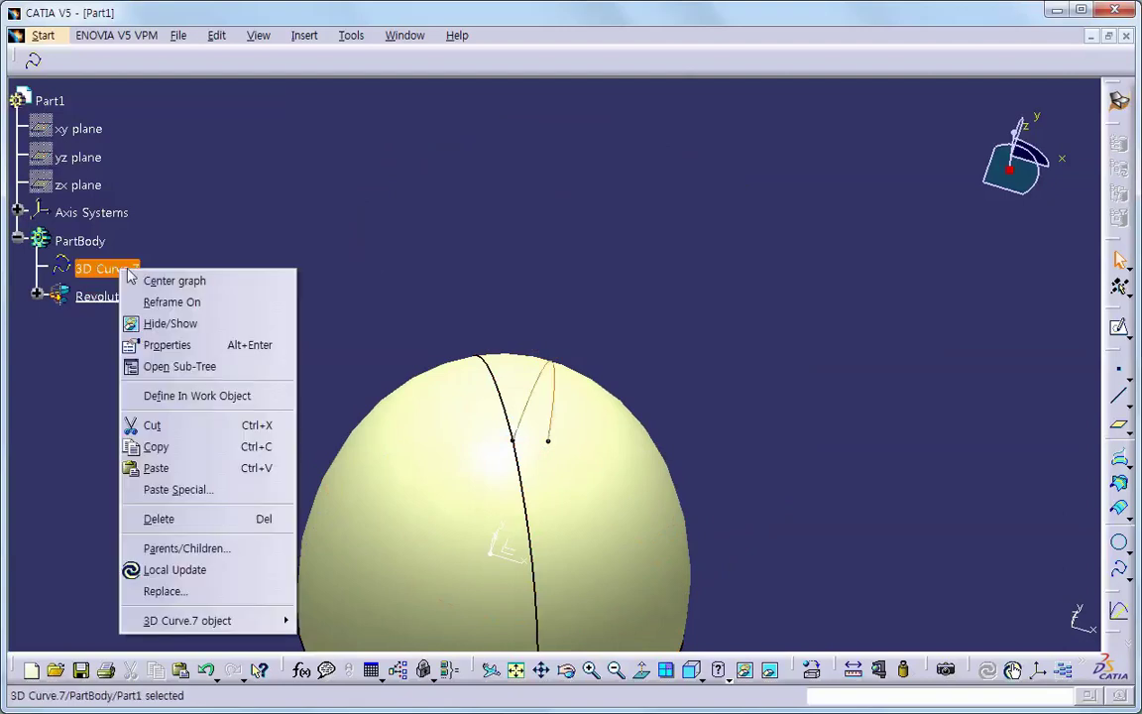
click(174, 325)
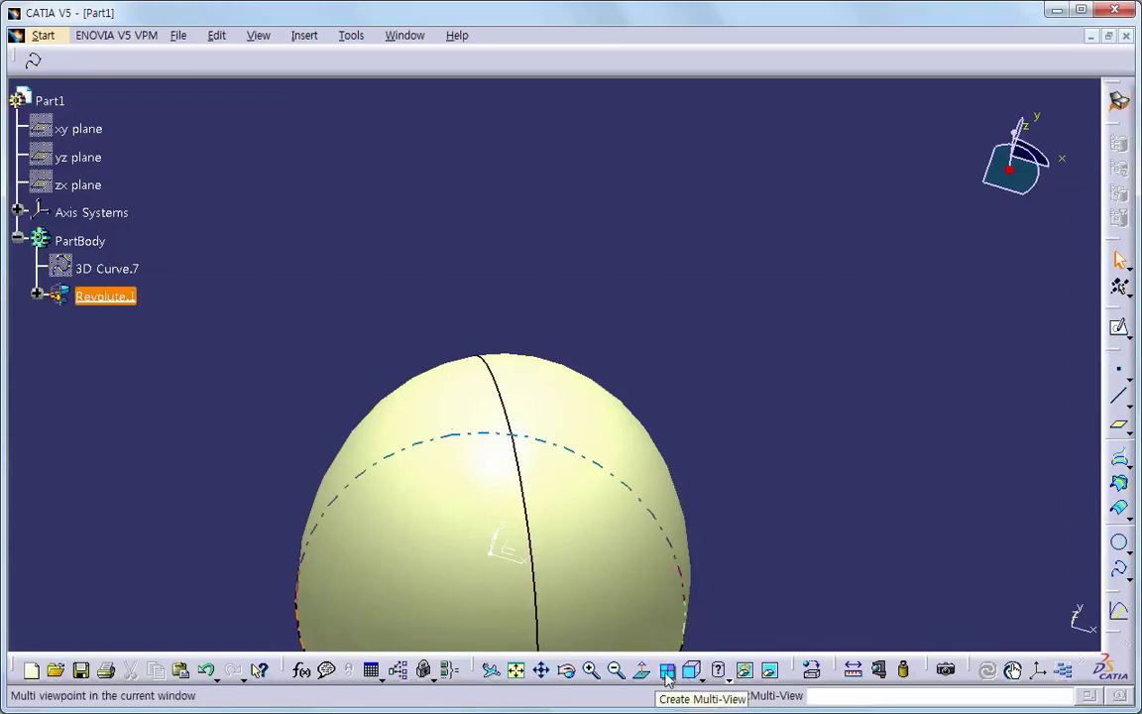
- Display the model in Shading with Material mode and inspect the tip of the revolved surface
click(732, 681)
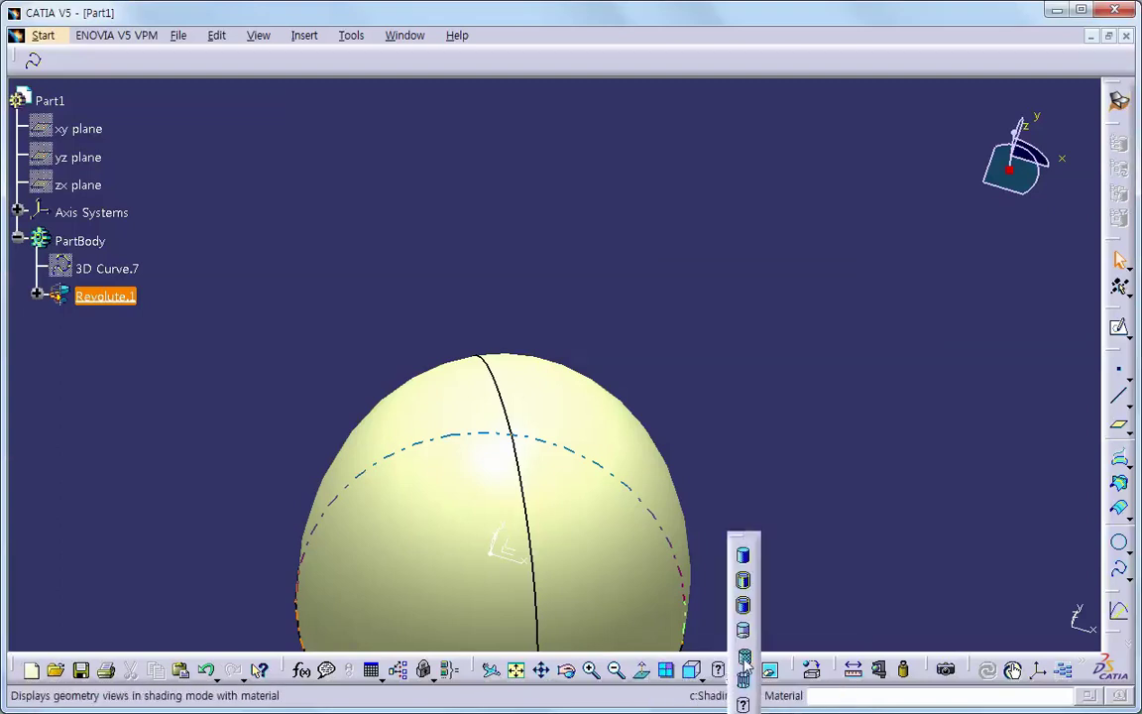
click(743, 658)
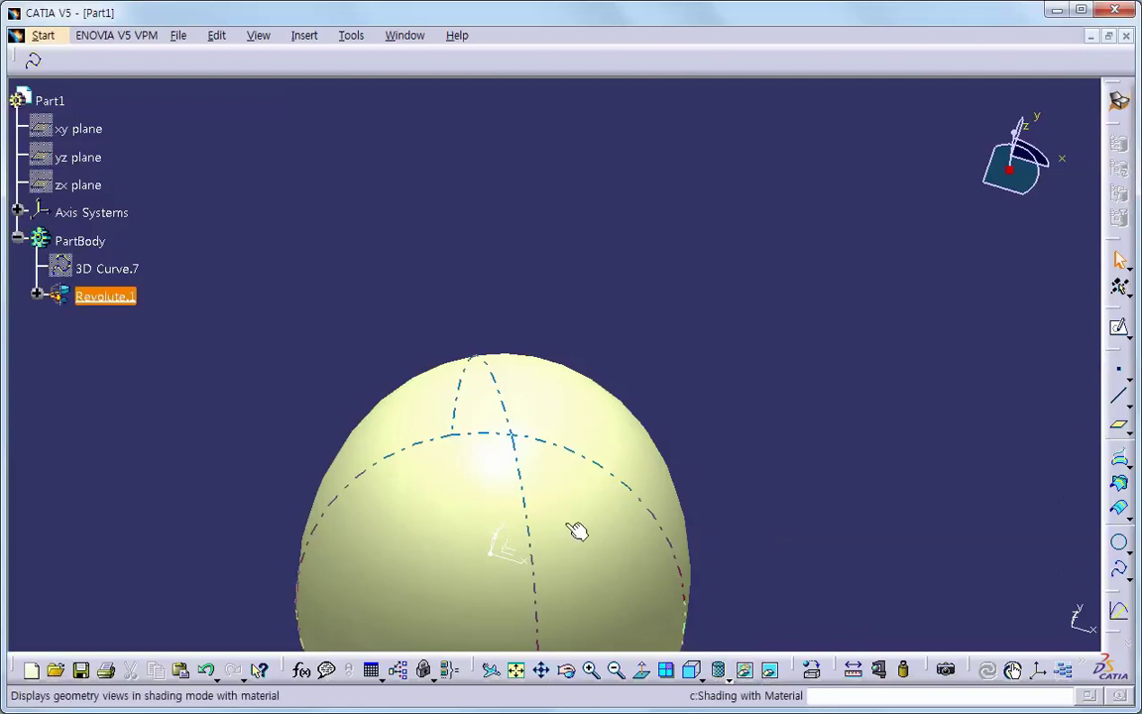
middle_drag(611, 566, 755, 402)
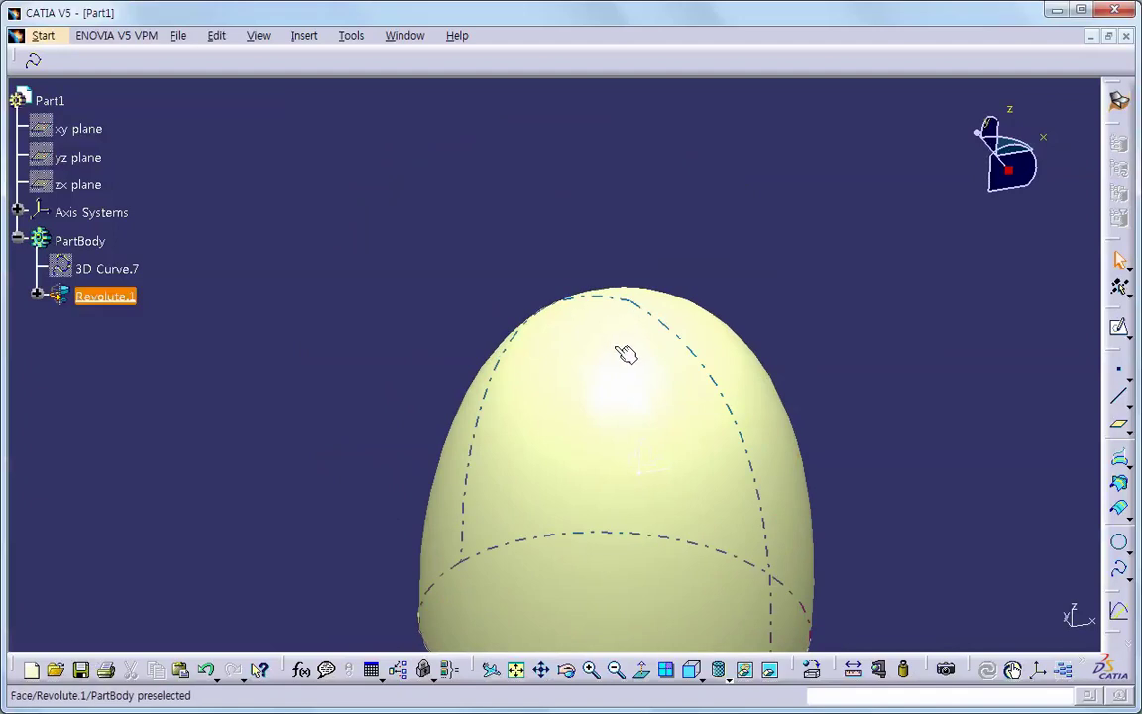
middle_drag(627, 352, 681, 402)
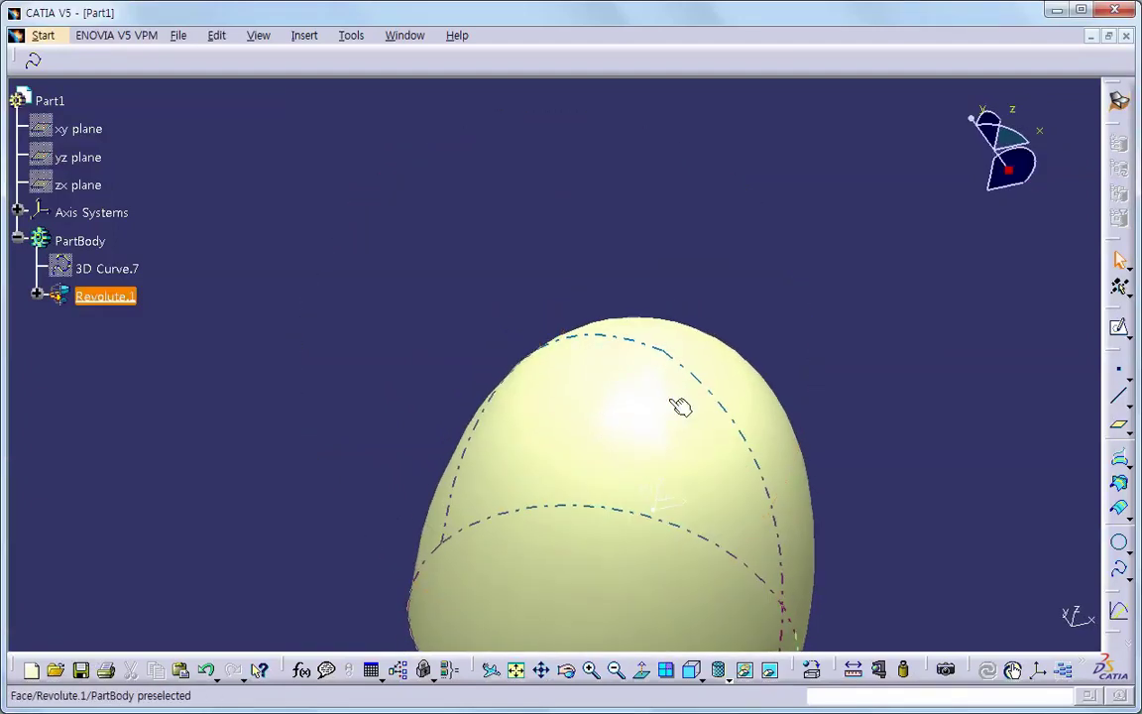
click(803, 383)
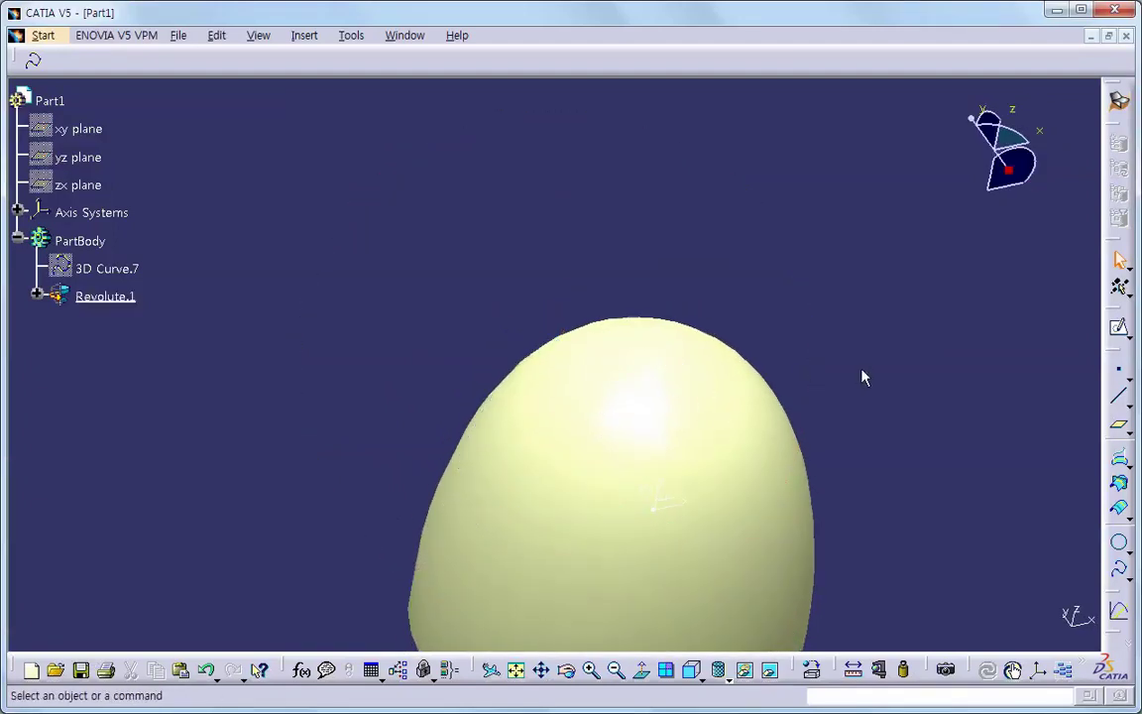
- Show the 3D Curve.7 profile again and open it for editing in the front view
right_click(104, 279)
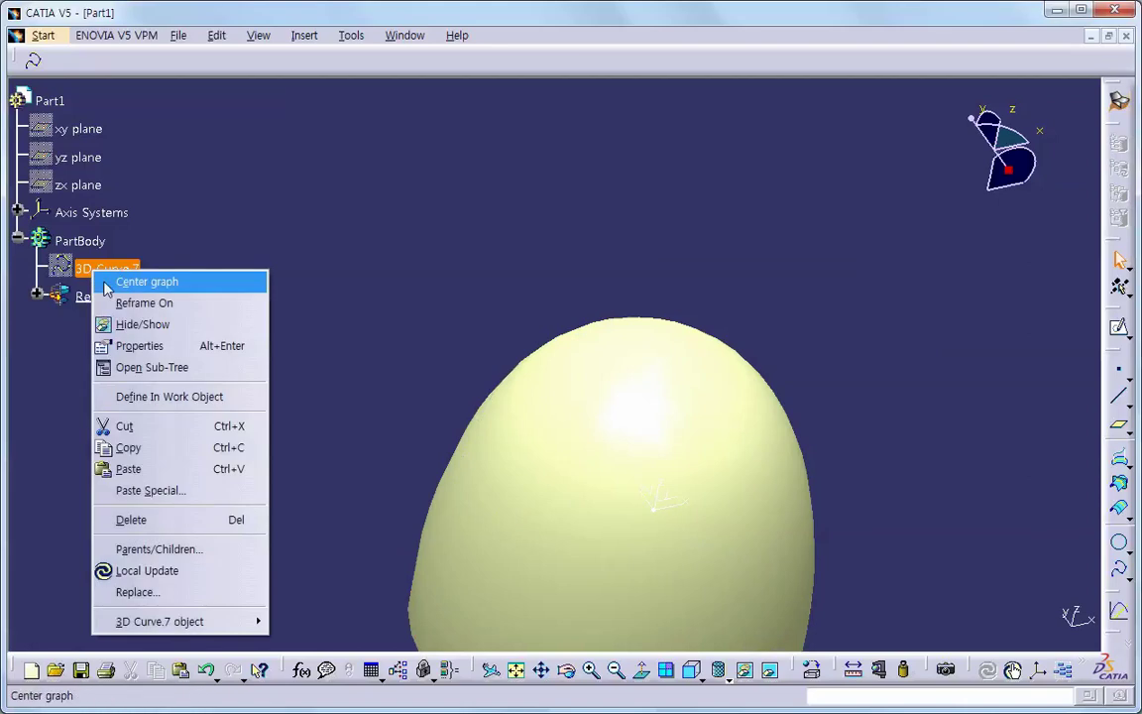
click(148, 324)
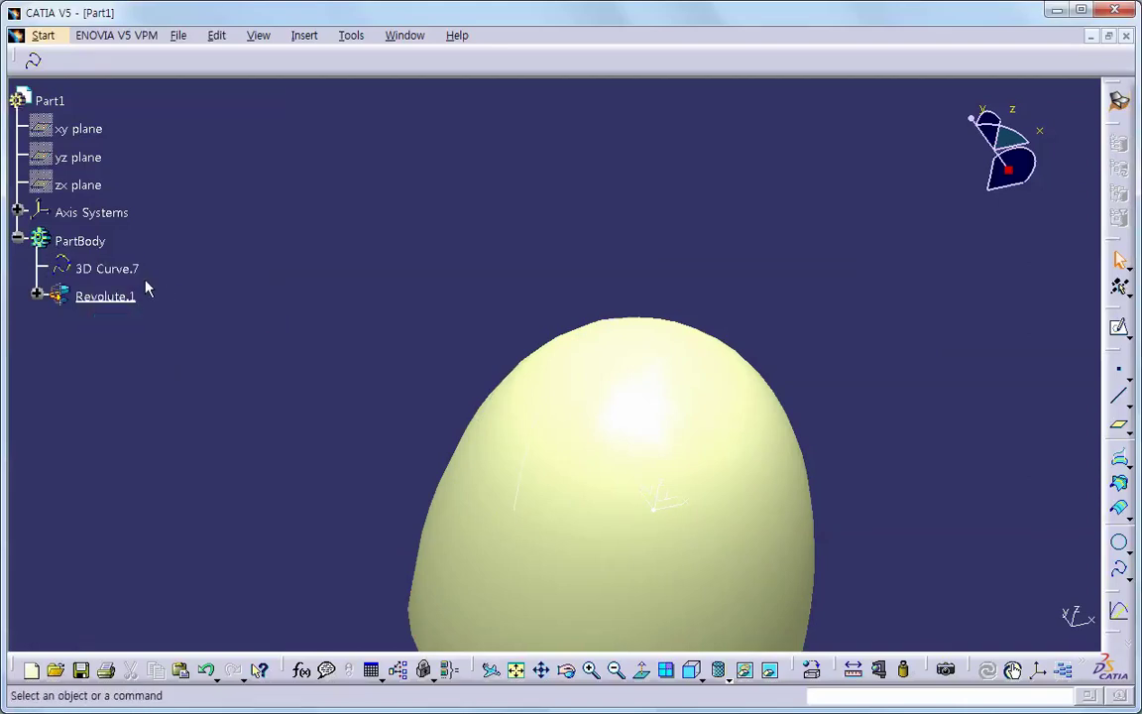
double_click(107, 269)
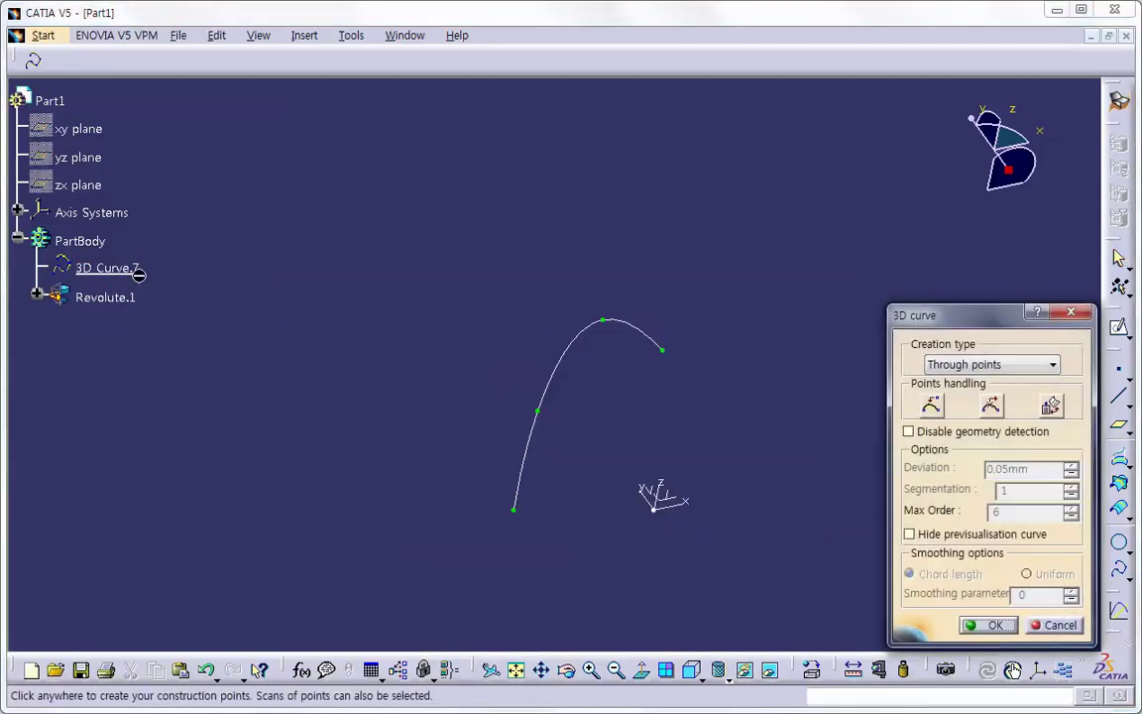
click(702, 677)
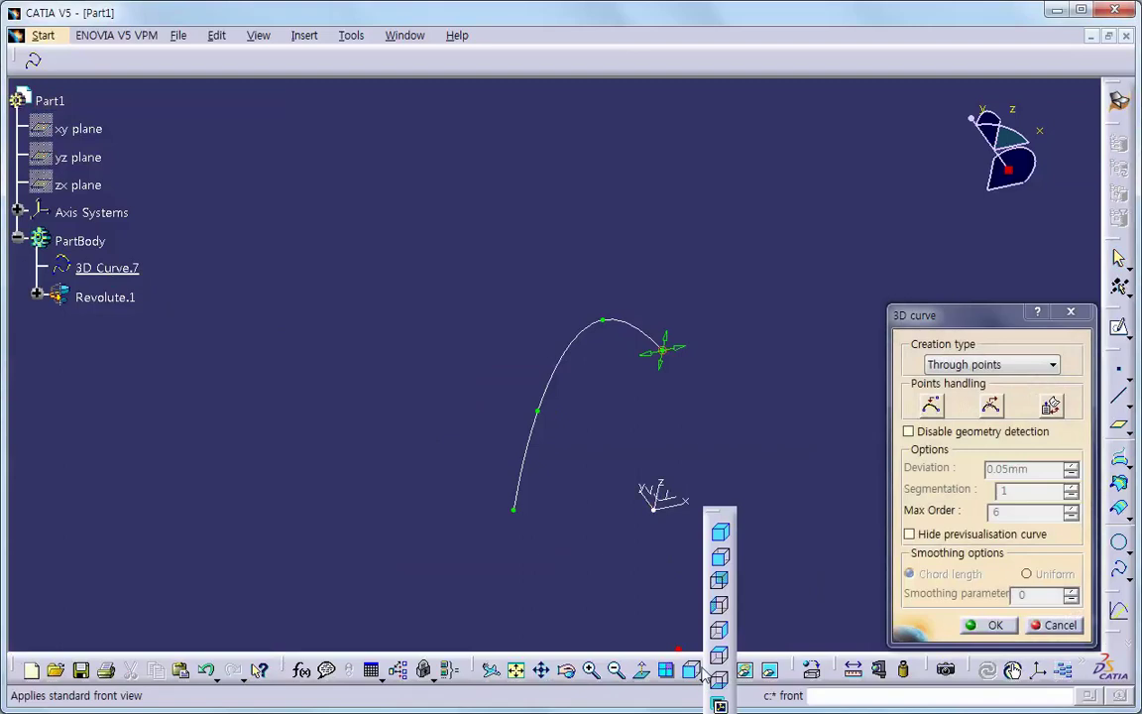
click(722, 559)
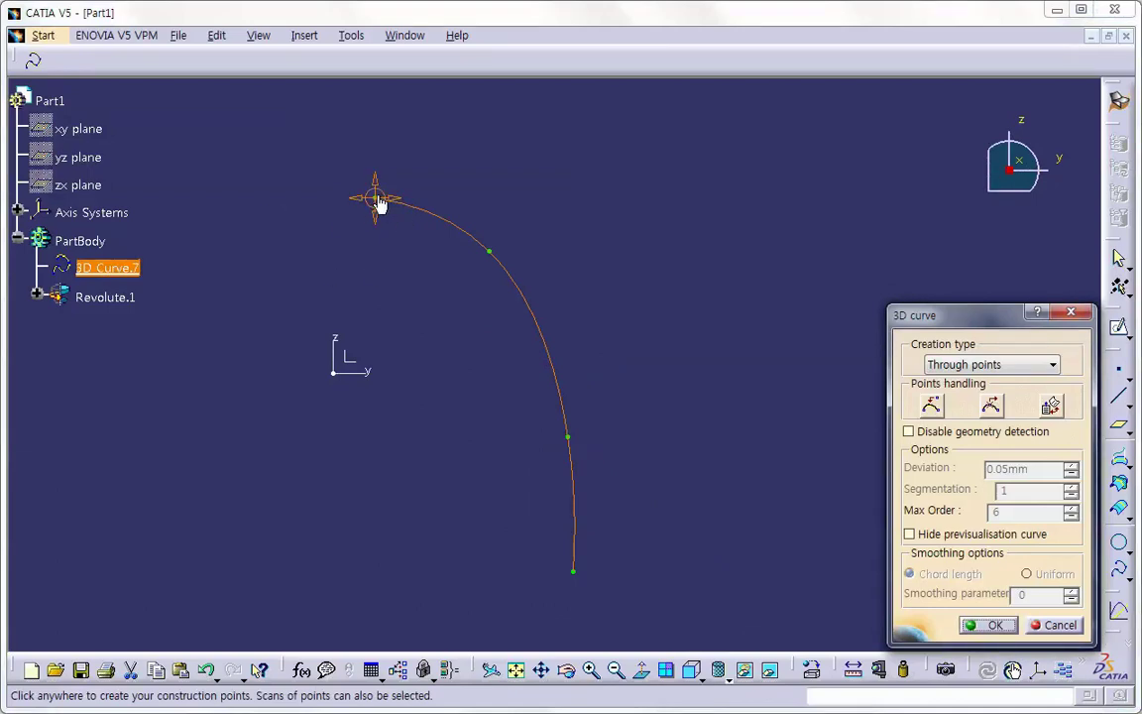
- Try lowering the curve's upper end point below the neighbouring point, and move it back up
drag(382, 201, 412, 264)
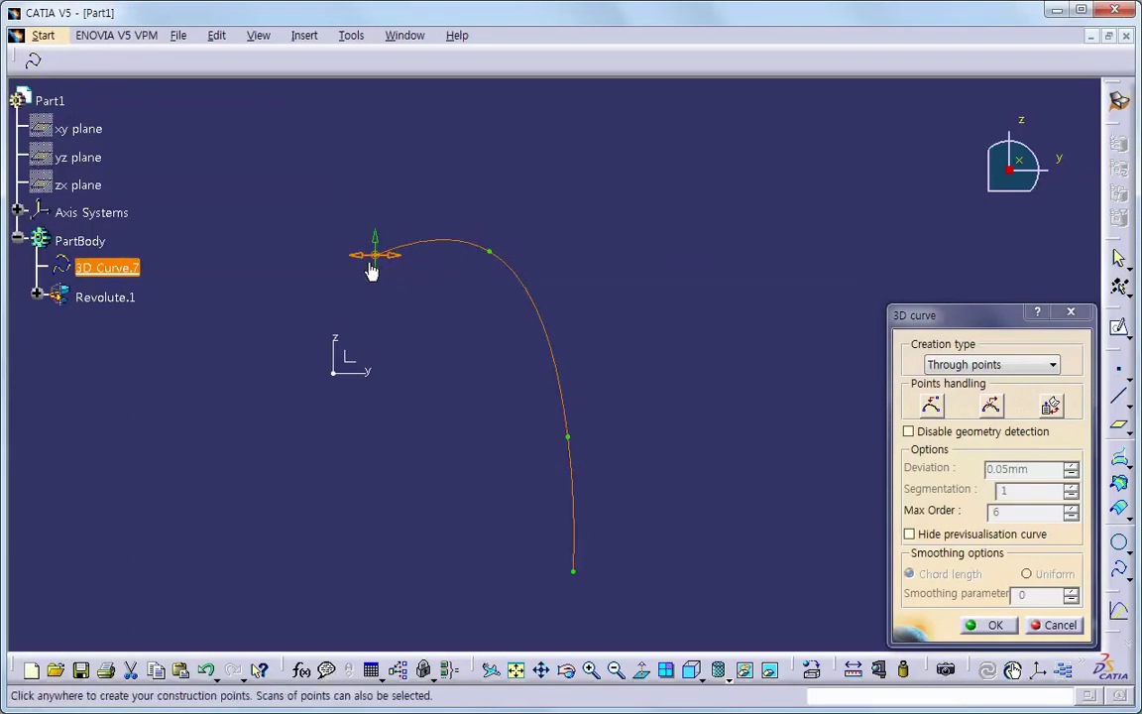
drag(384, 247, 380, 195)
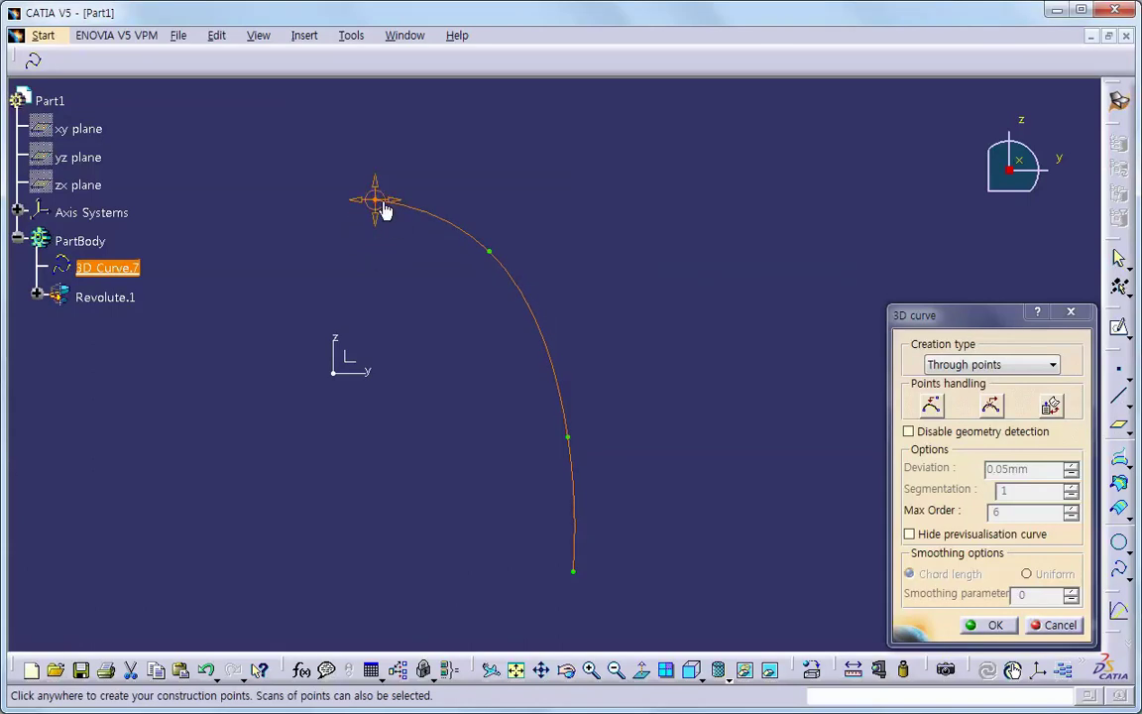
- Impose tangency on the upper end point of the 3D curve
right_click(382, 204)
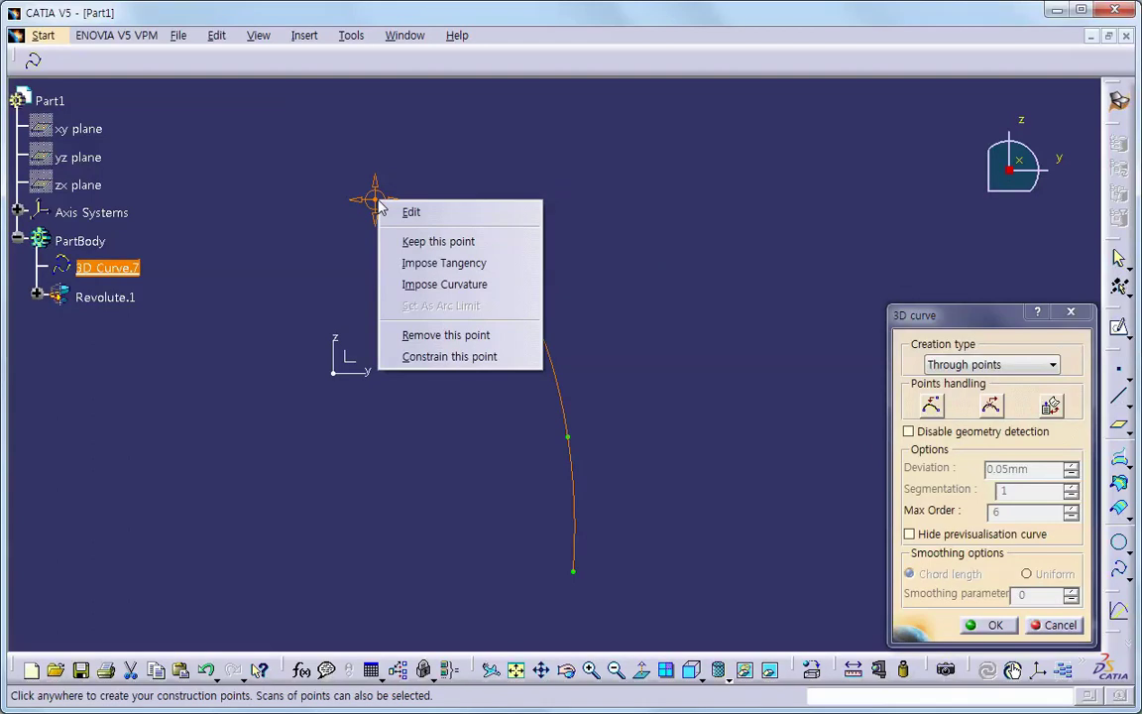
click(474, 171)
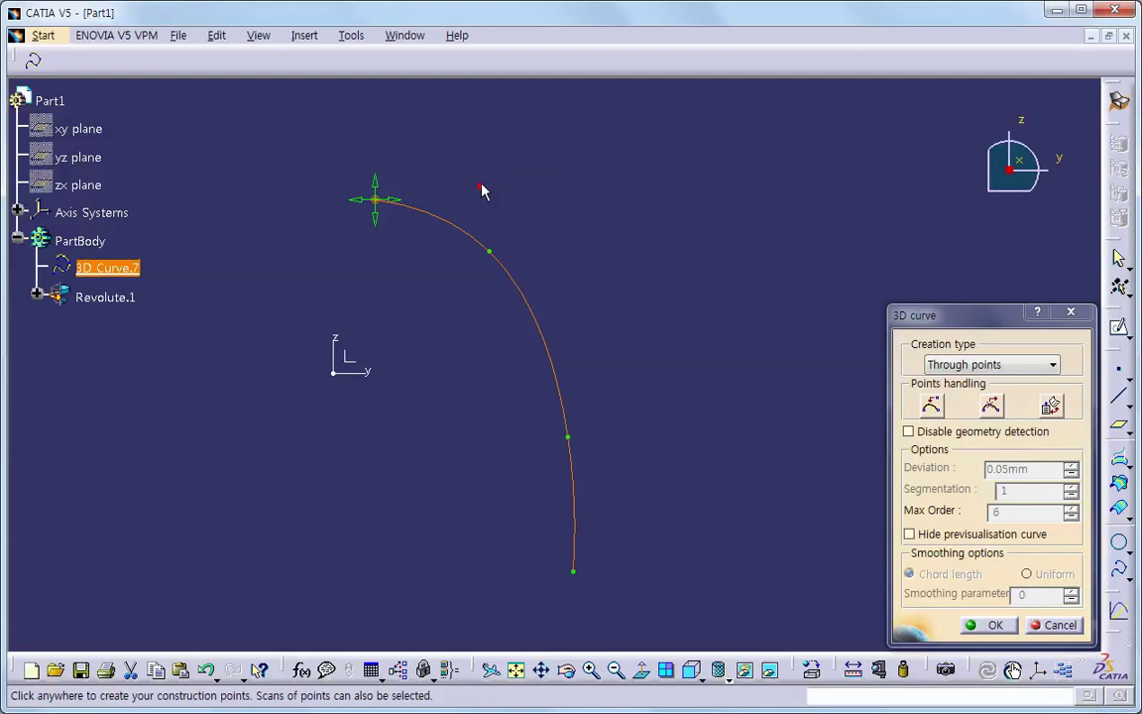
right_click(379, 201)
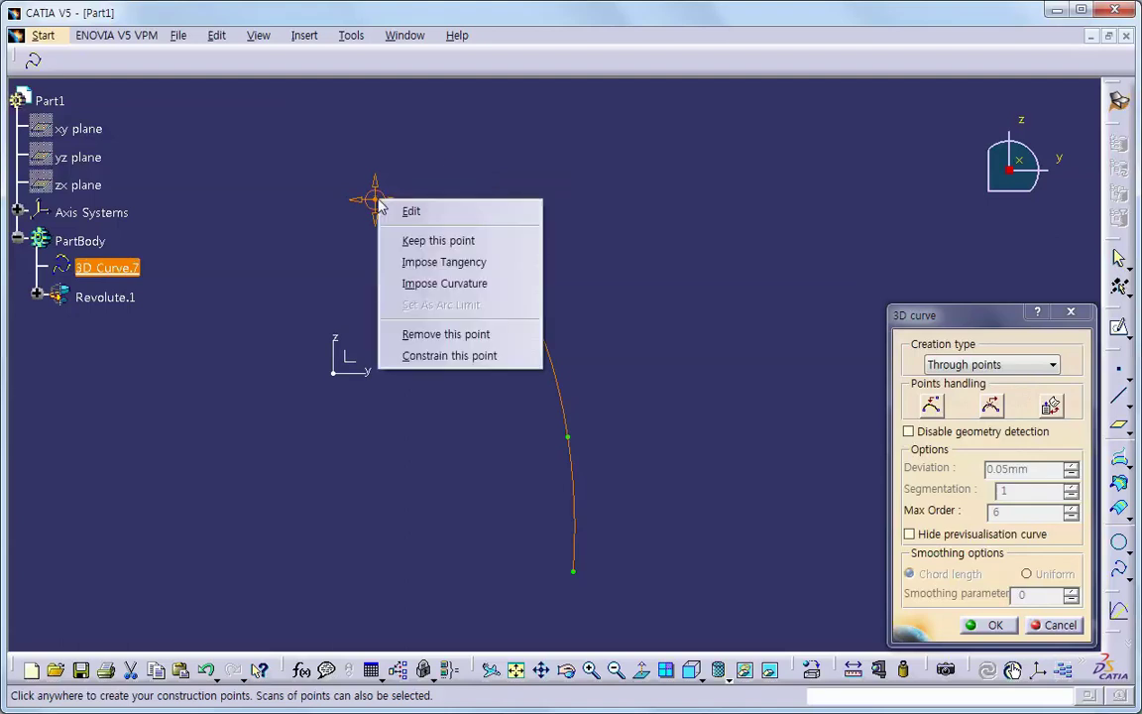
click(488, 263)
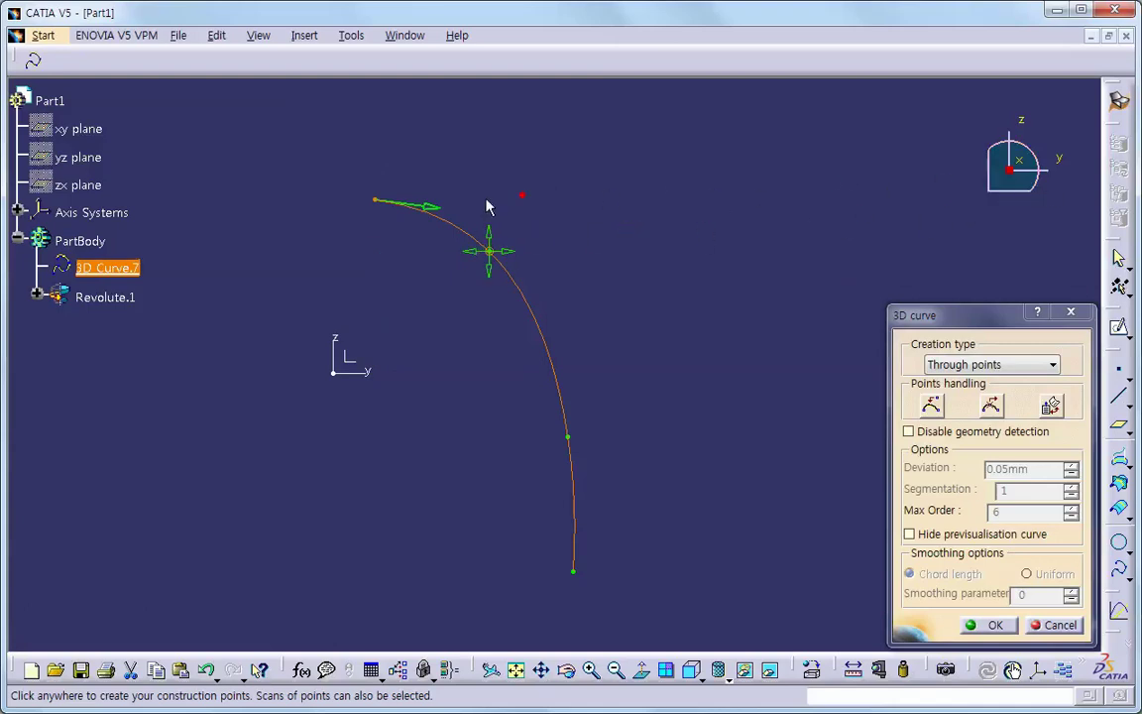
- Try rotating the tangent vector at the upper end point of the 3D curve freehand
drag(385, 214, 443, 222)
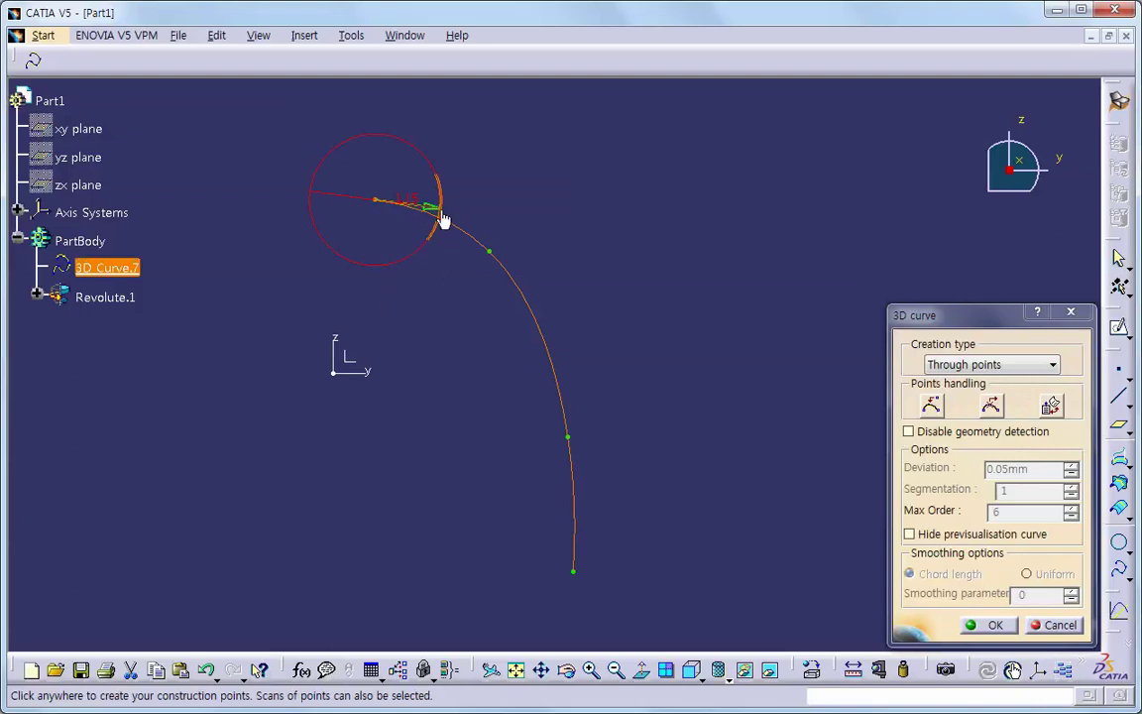
mouse_move(445, 215)
mouse_down()
mouse_move(453, 203)
mouse_move(461, 214)
mouse_move(452, 206)
mouse_up()
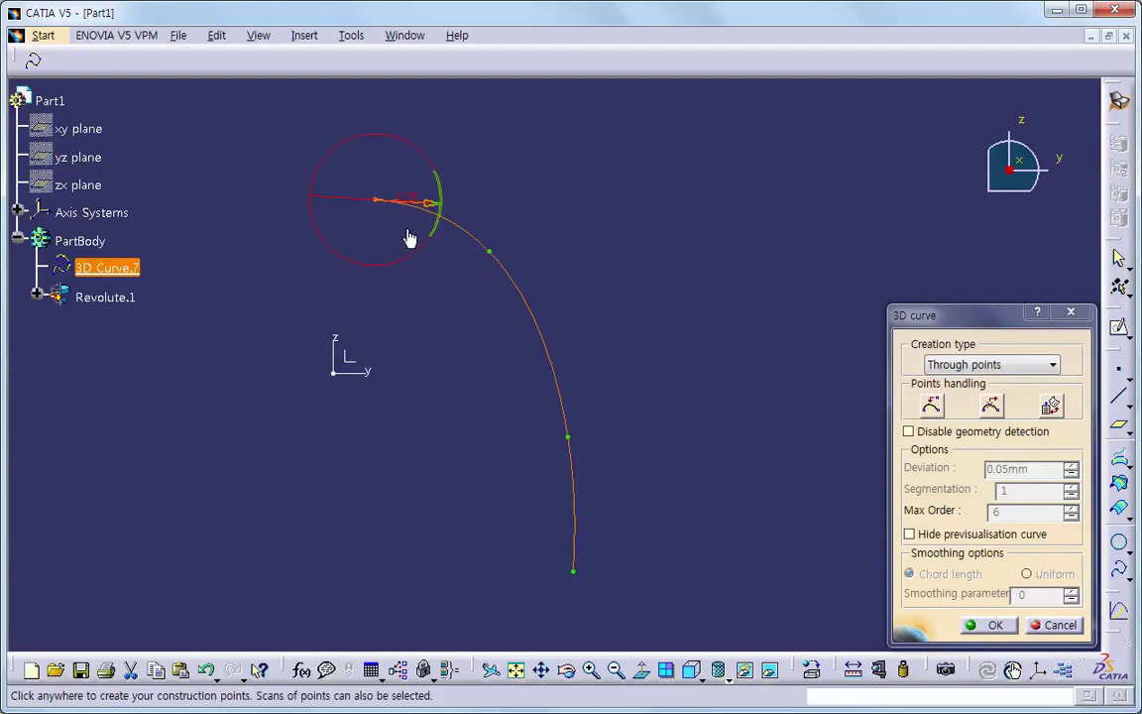
drag(448, 209, 448, 211)
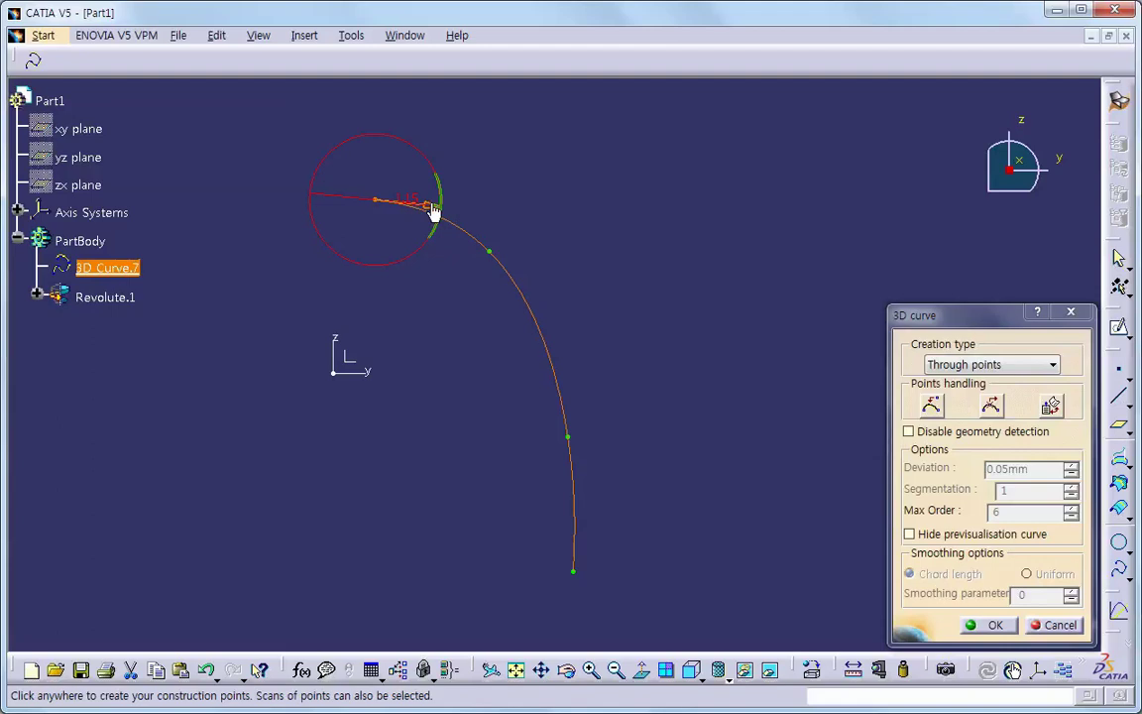
- Set the Z direction of the upper end point's tangent vector to 0 mm and accept the edited 3D curve
right_click(431, 211)
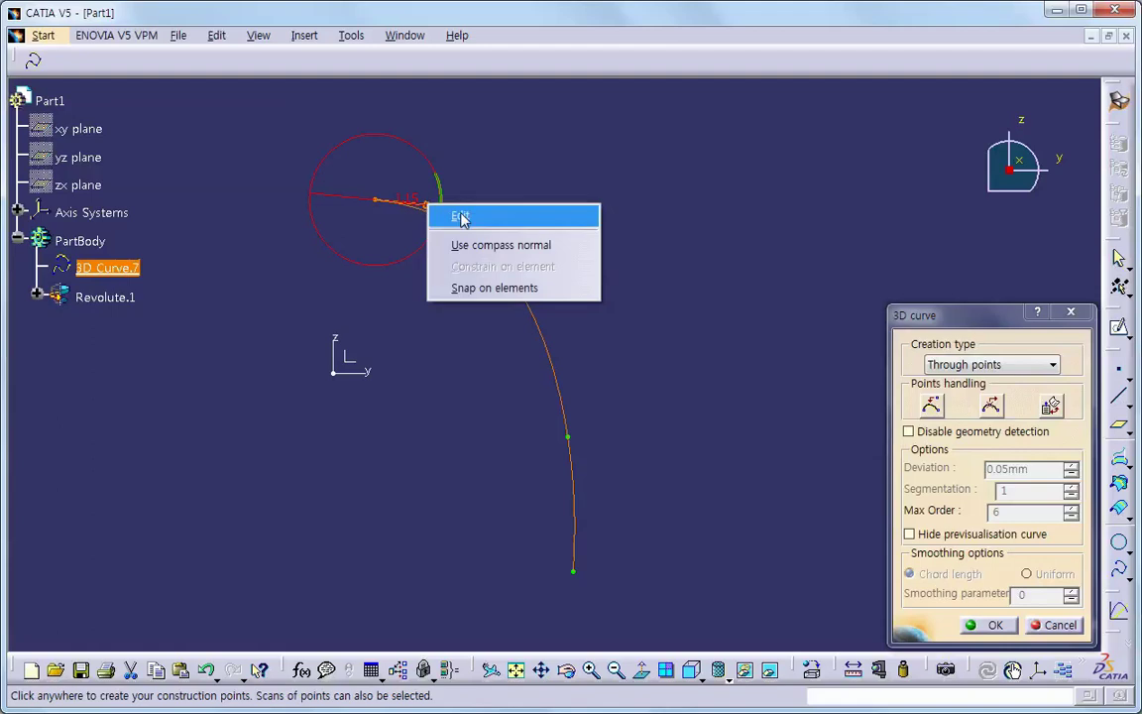
click(474, 219)
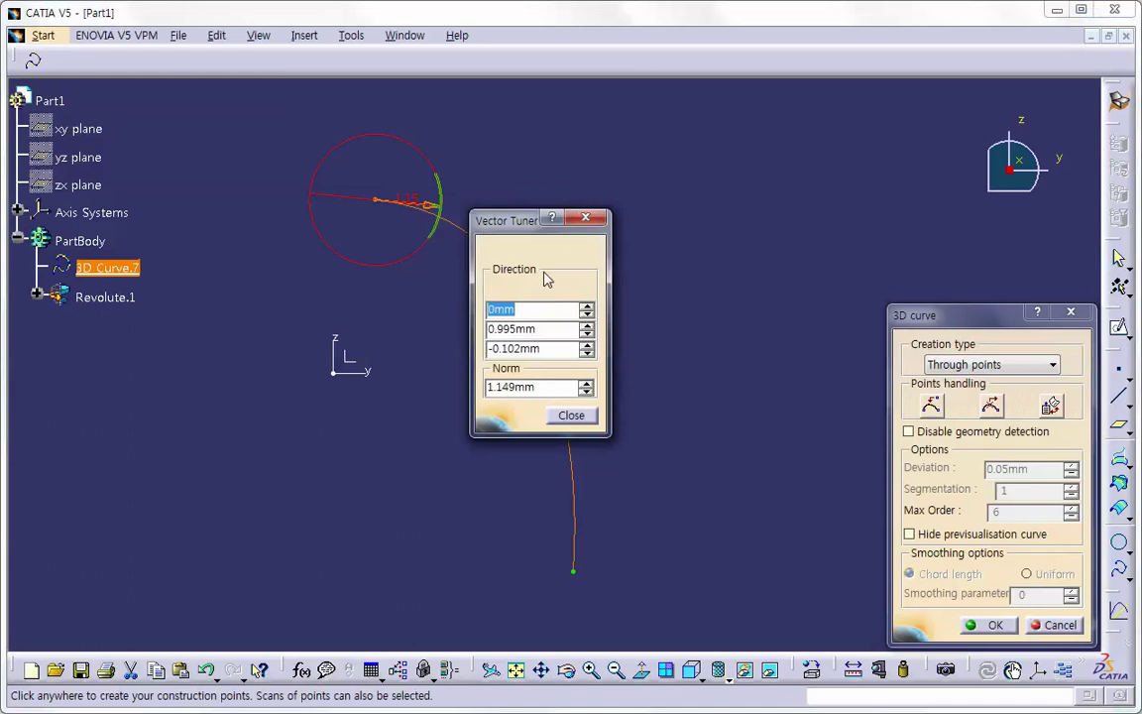
drag(520, 239, 553, 243)
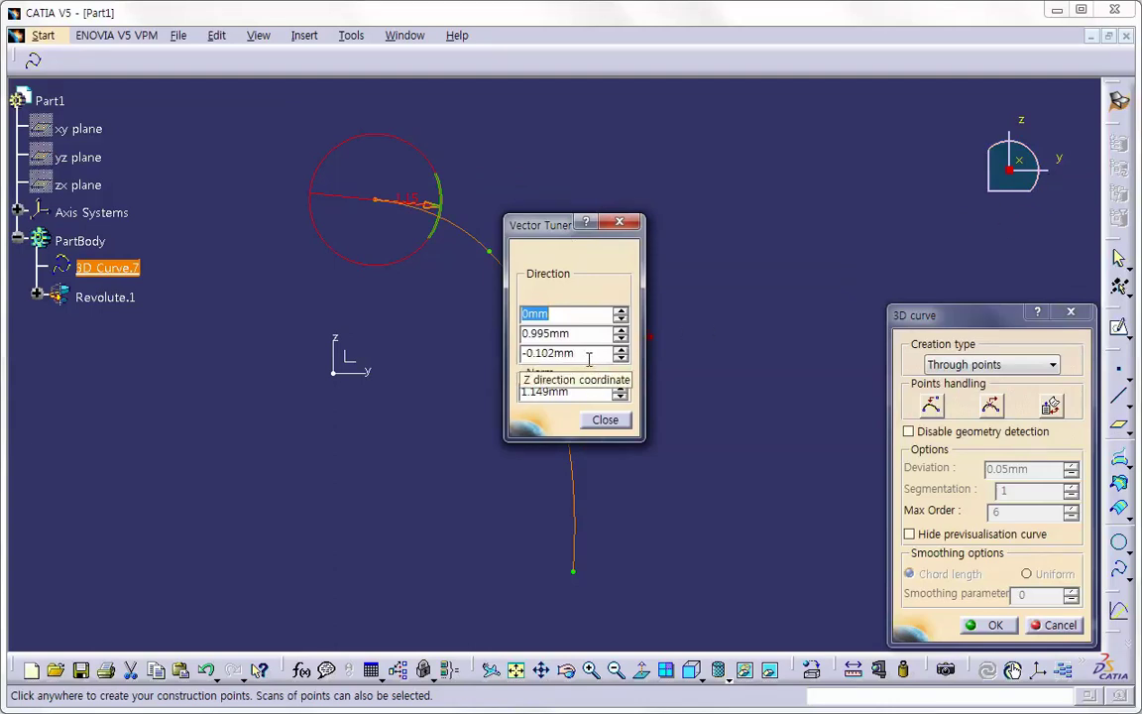
drag(592, 354, 513, 363)
text(0)
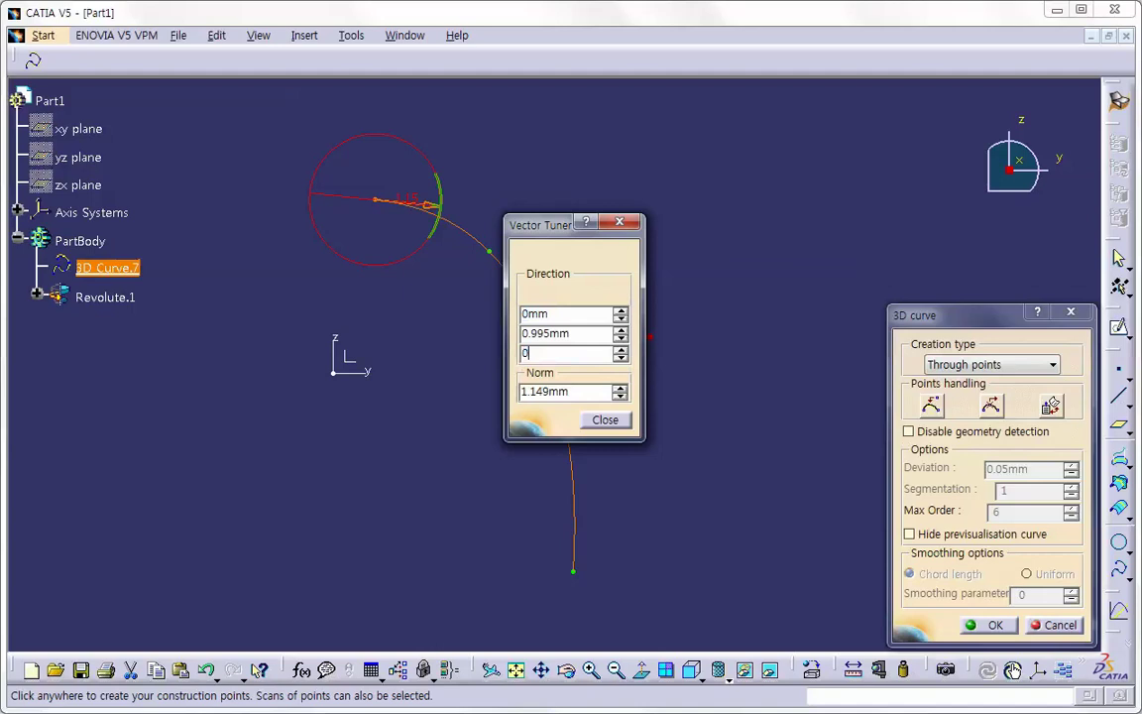
key(shift+Tab)
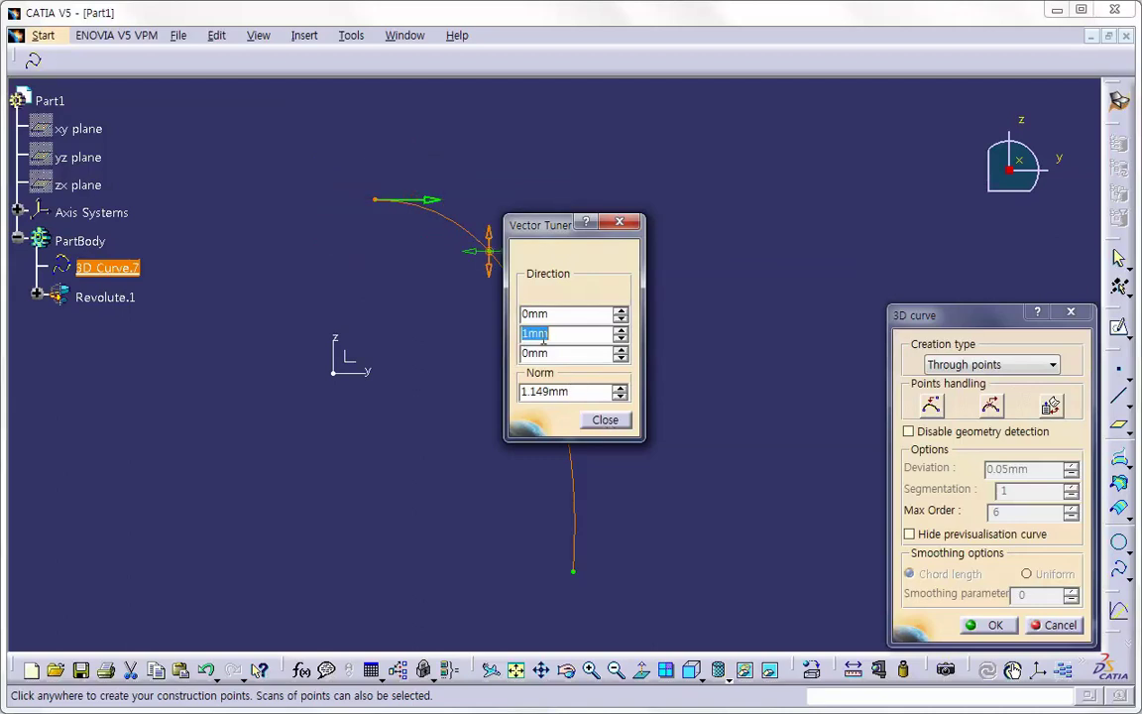
click(604, 421)
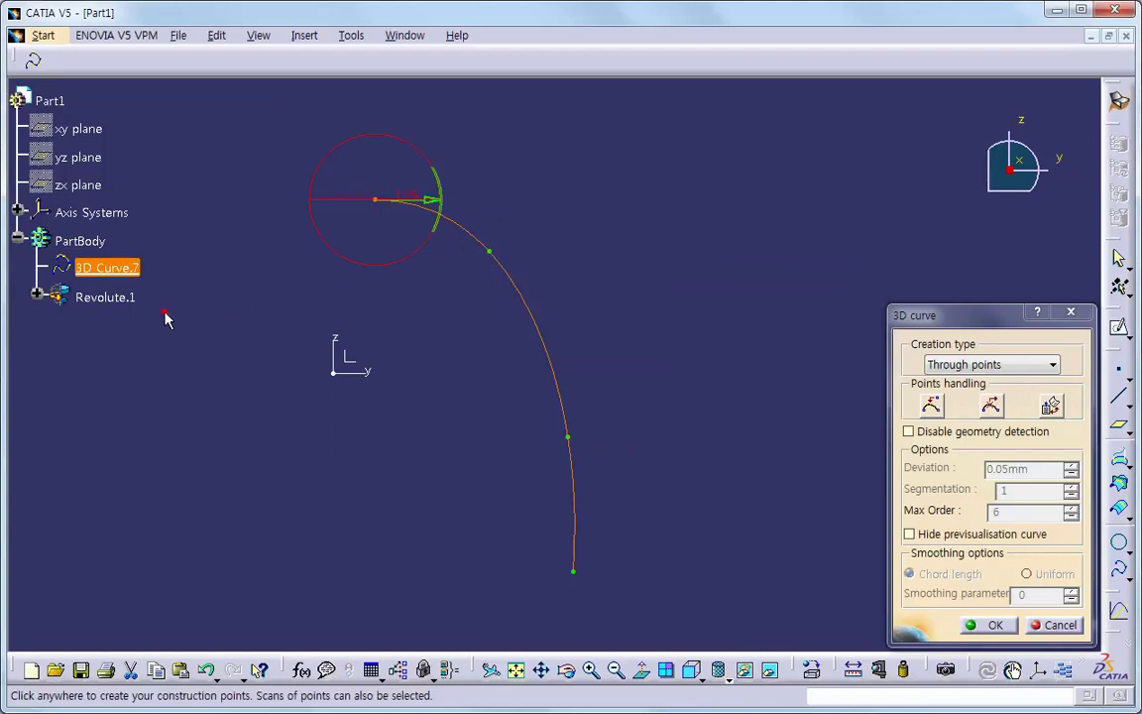
click(992, 626)
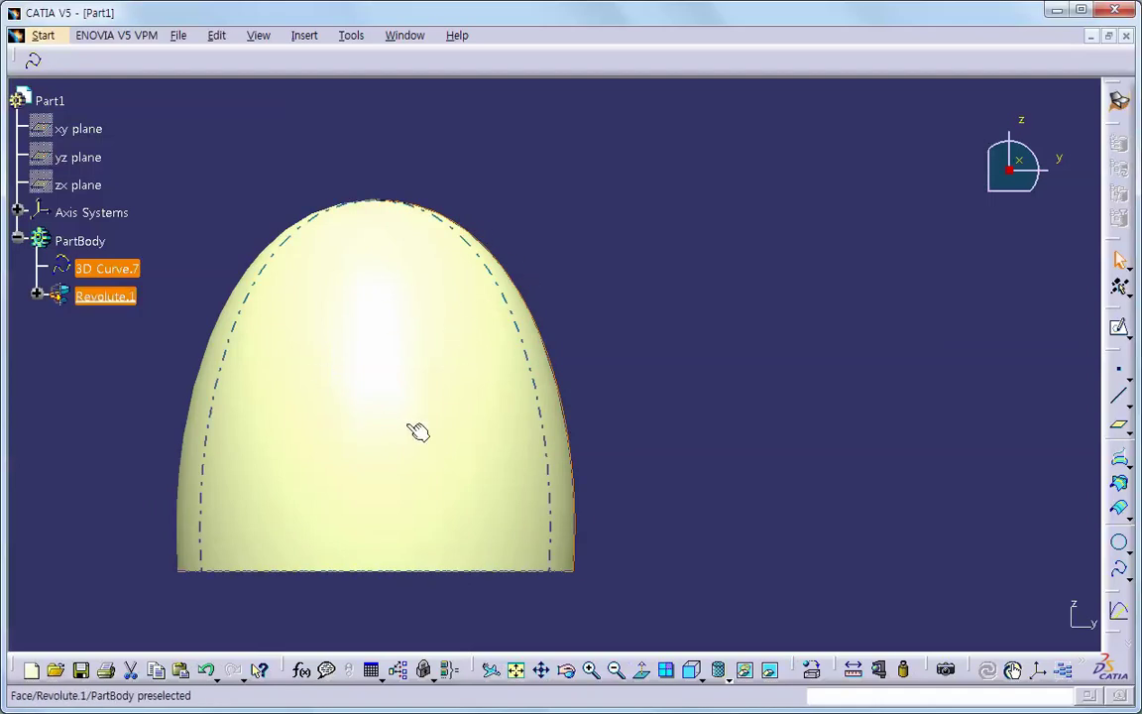
- Reopen the 3D Curve.7 profile for editing and remove the imposed tangency from its upper end point
double_click(125, 273)
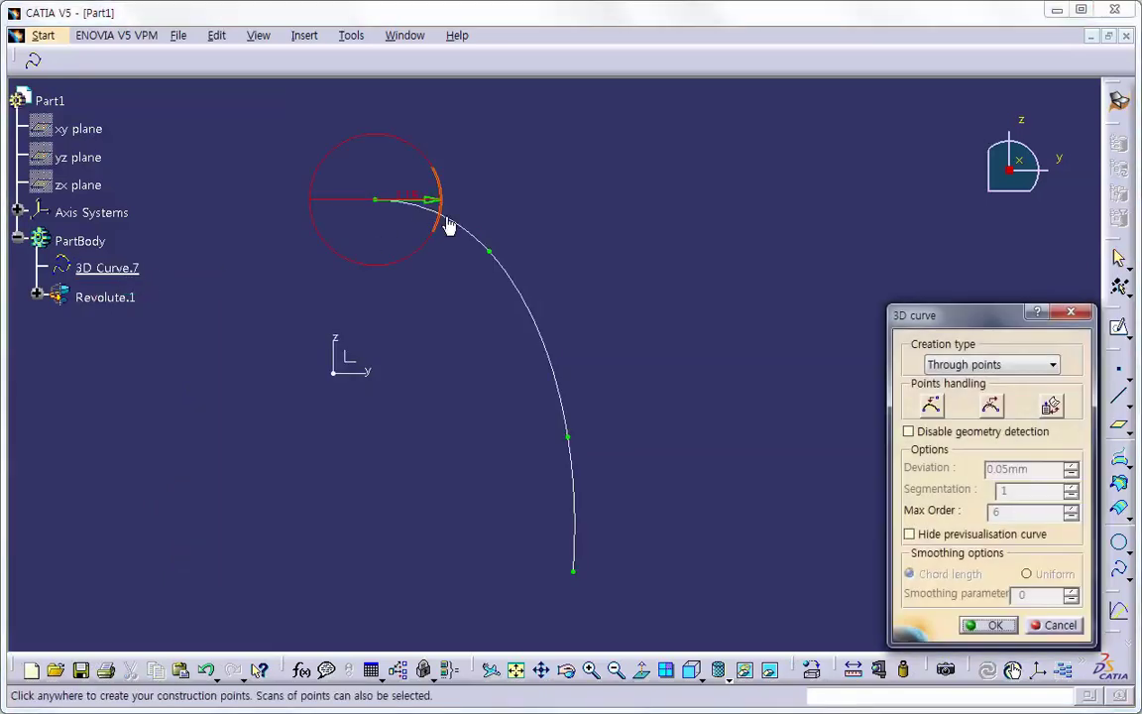
click(489, 251)
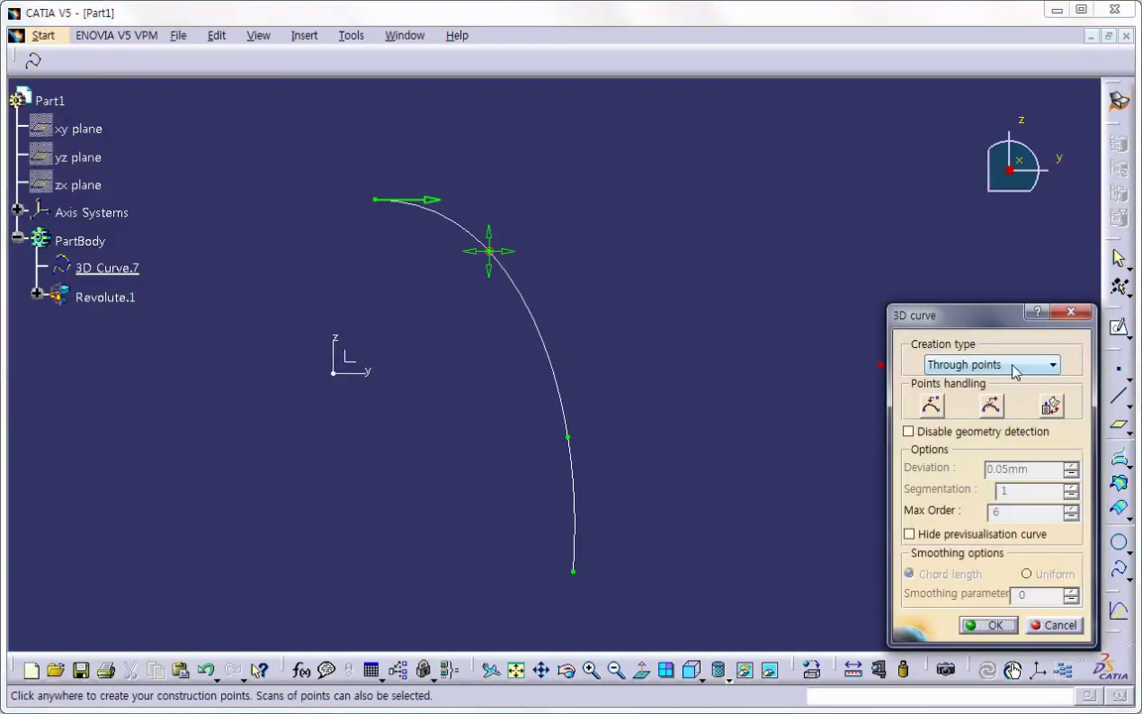
click(380, 206)
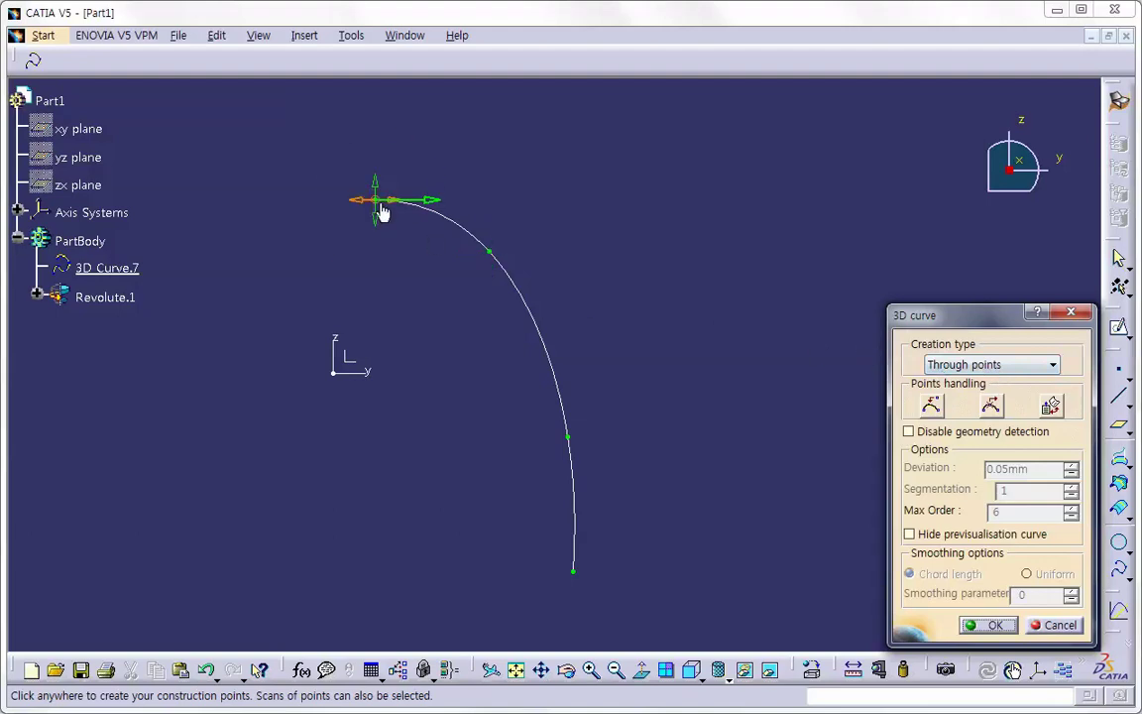
right_click(380, 206)
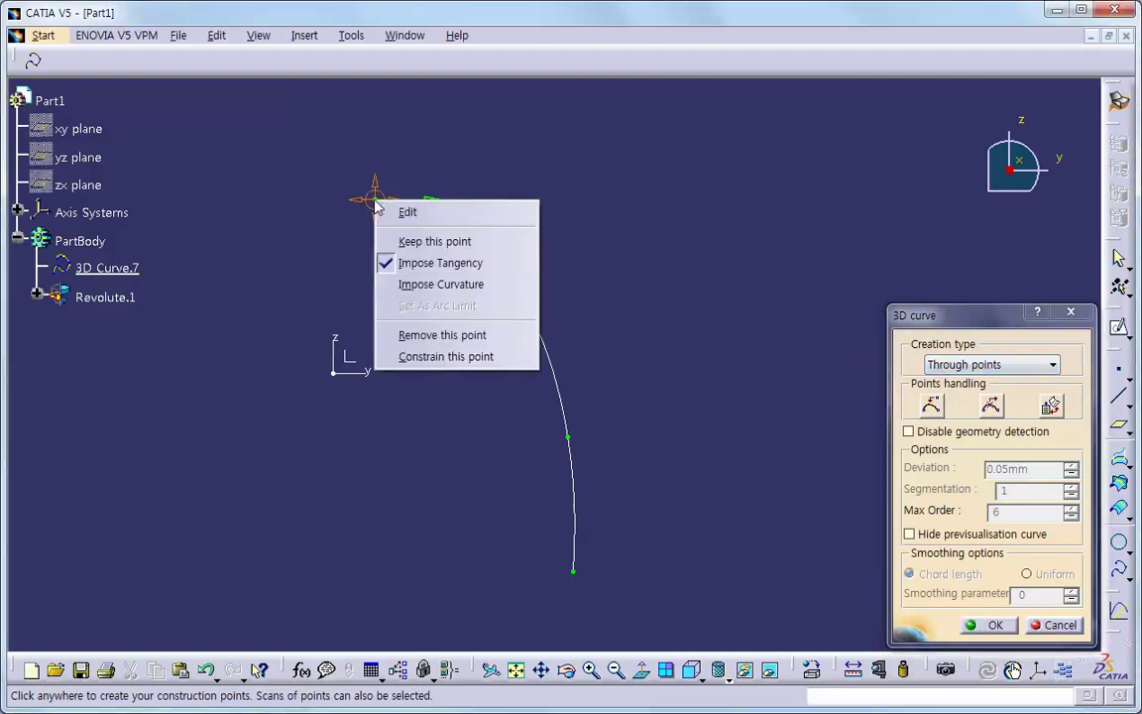
click(388, 263)
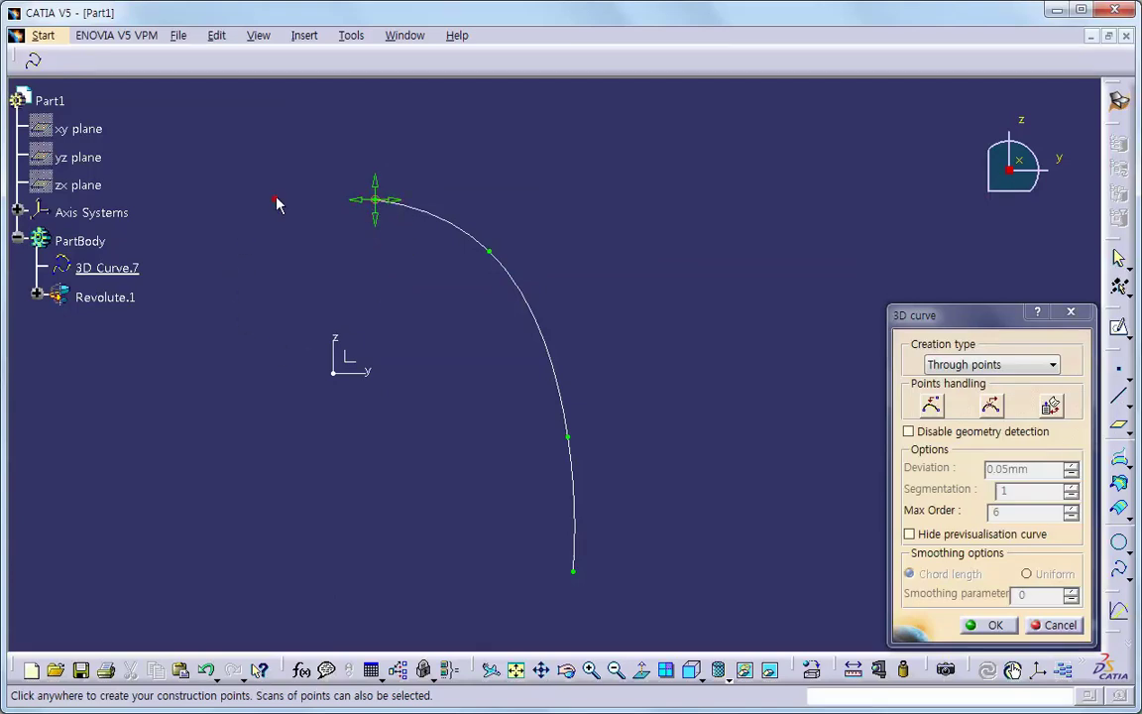
- Impose tangency again on the curve's upper end point, set its Z direction to 0 mm, and accept the curve
right_click(376, 198)
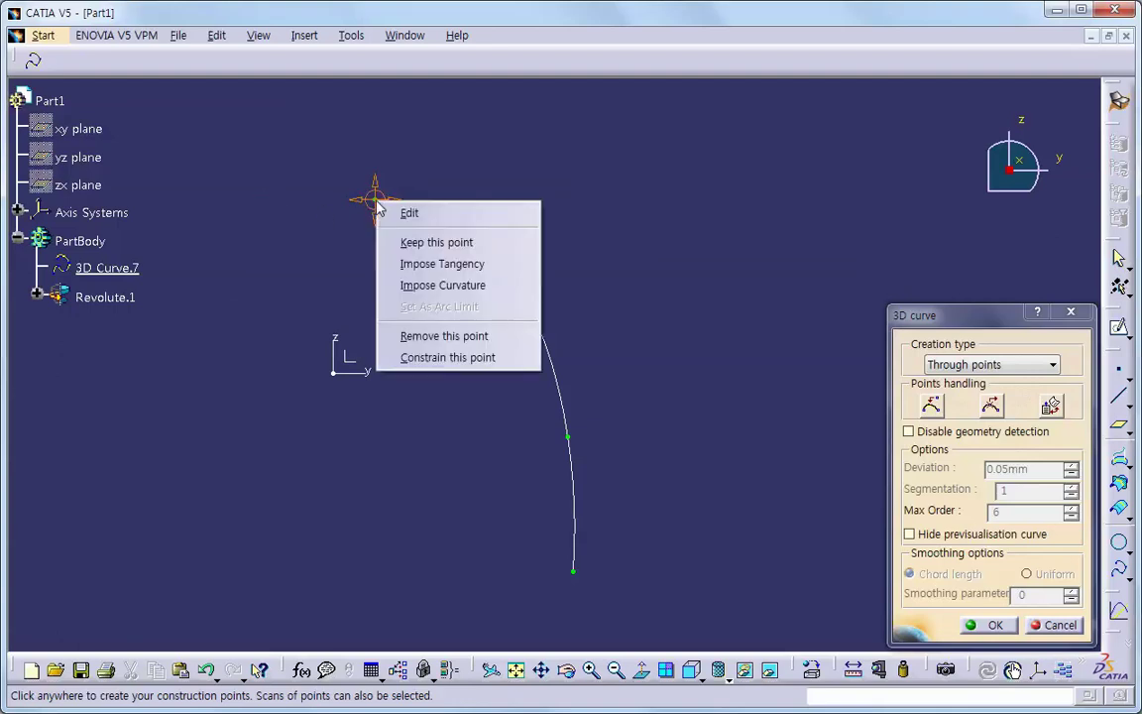
click(426, 264)
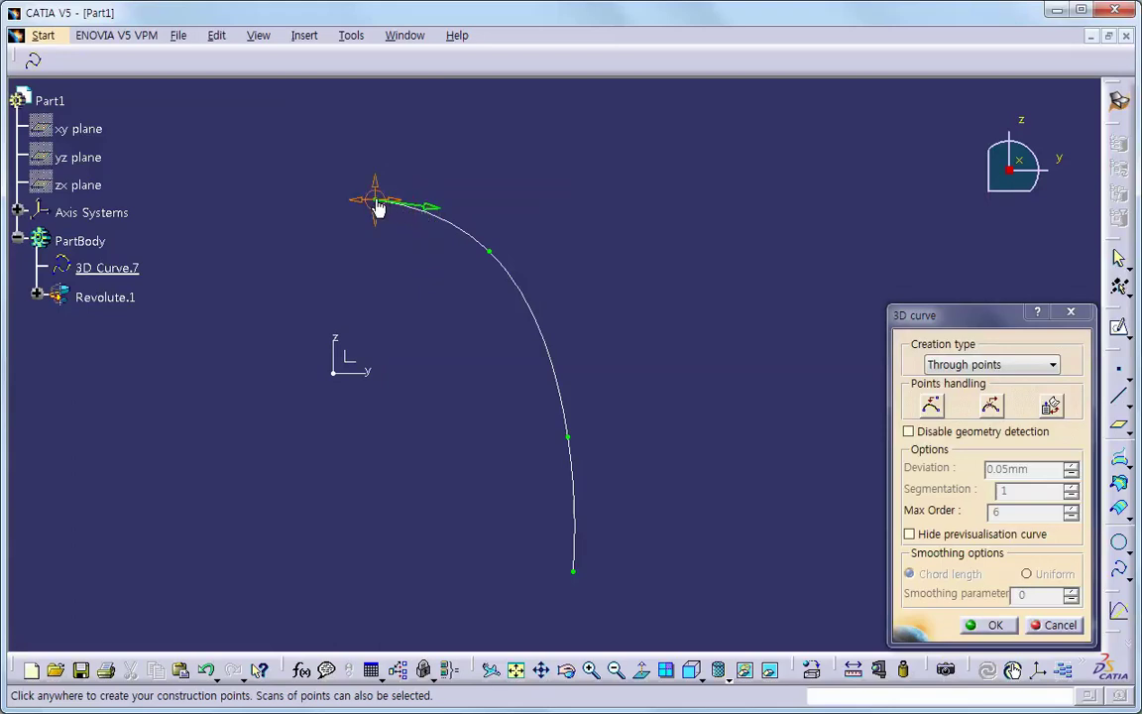
right_click(437, 216)
click(459, 218)
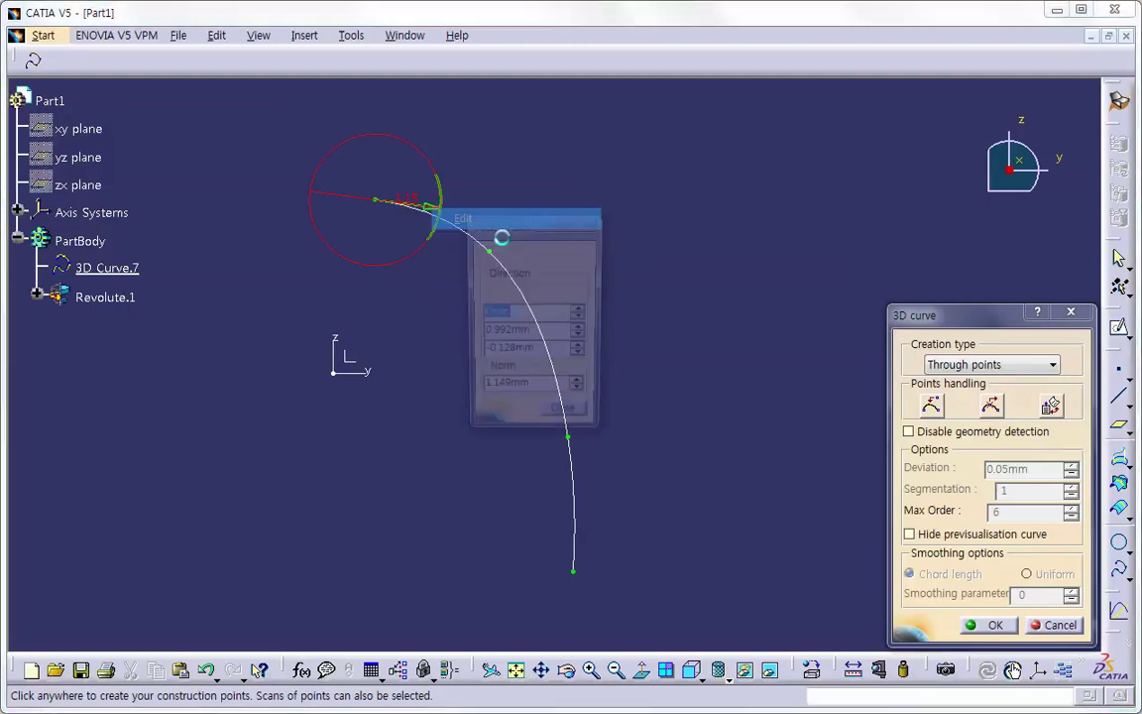
click(555, 353)
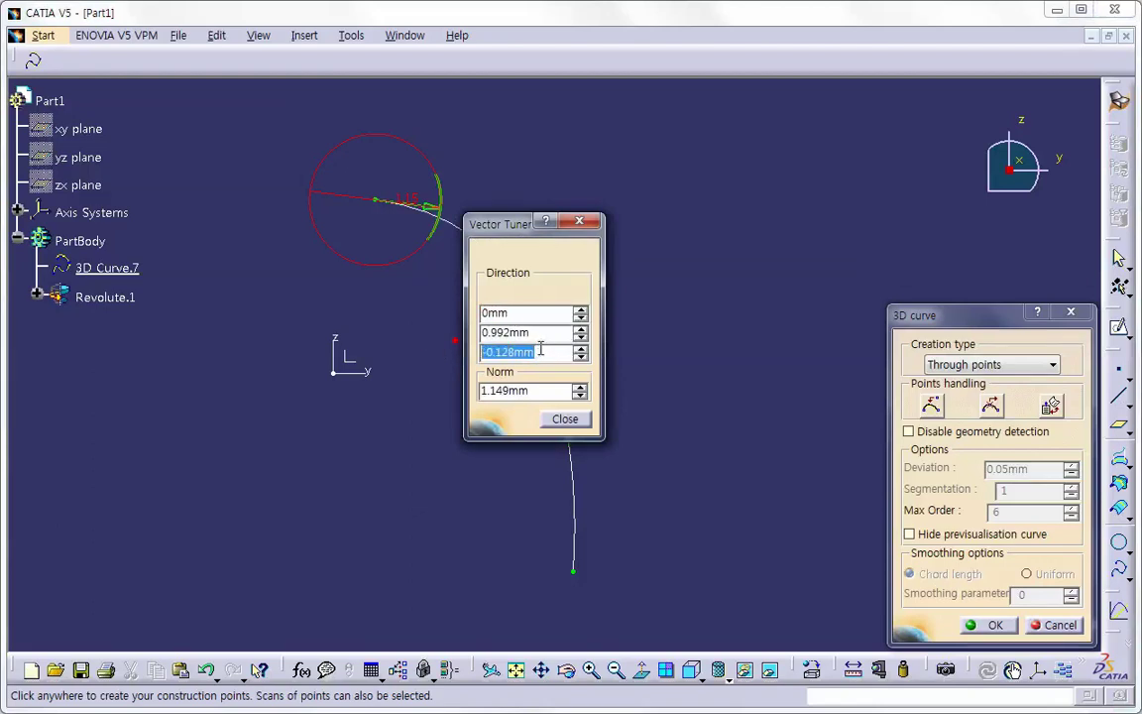
text(0)
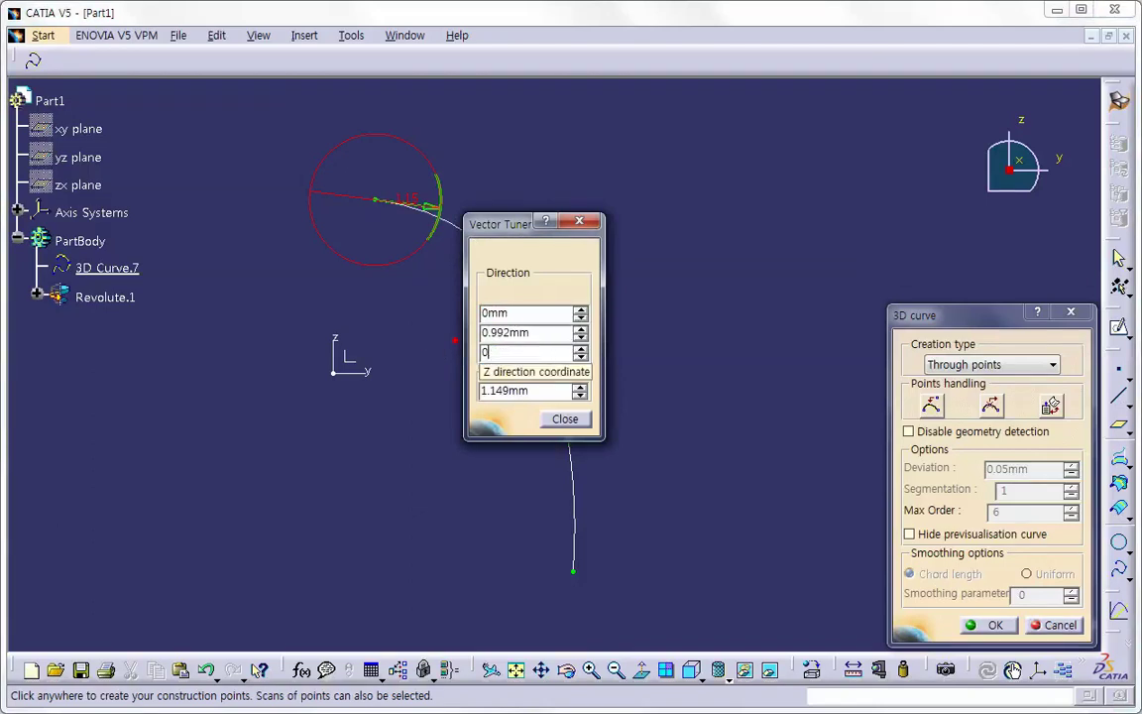
click(566, 334)
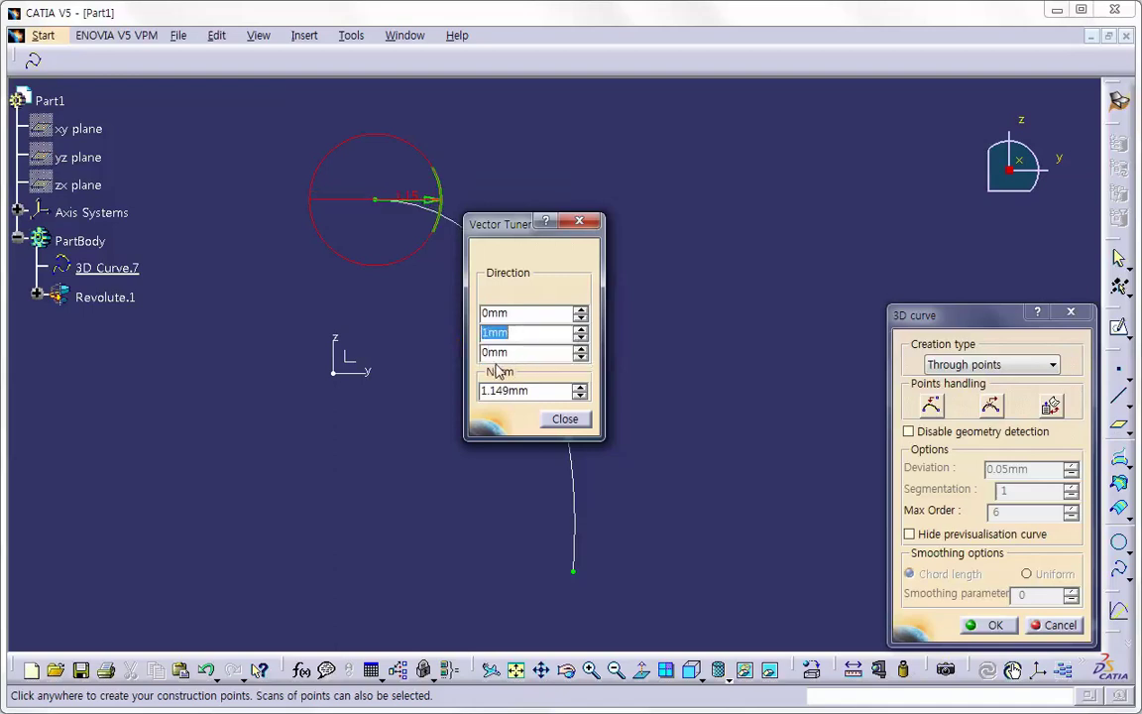
click(564, 418)
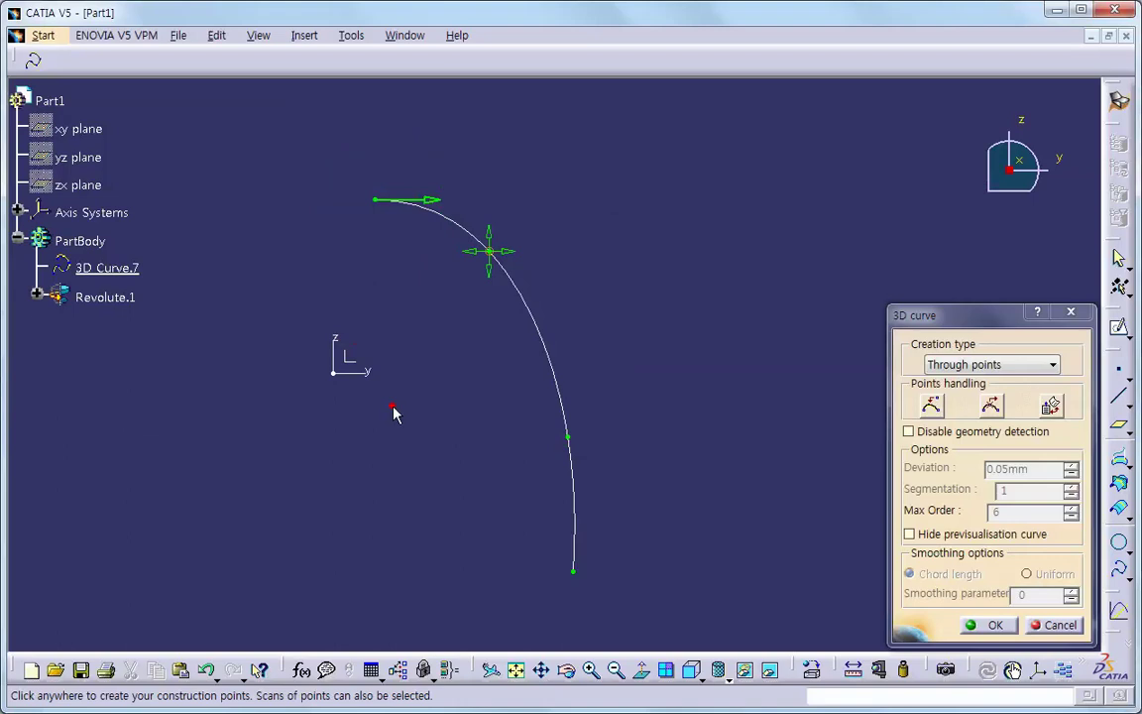
click(995, 625)
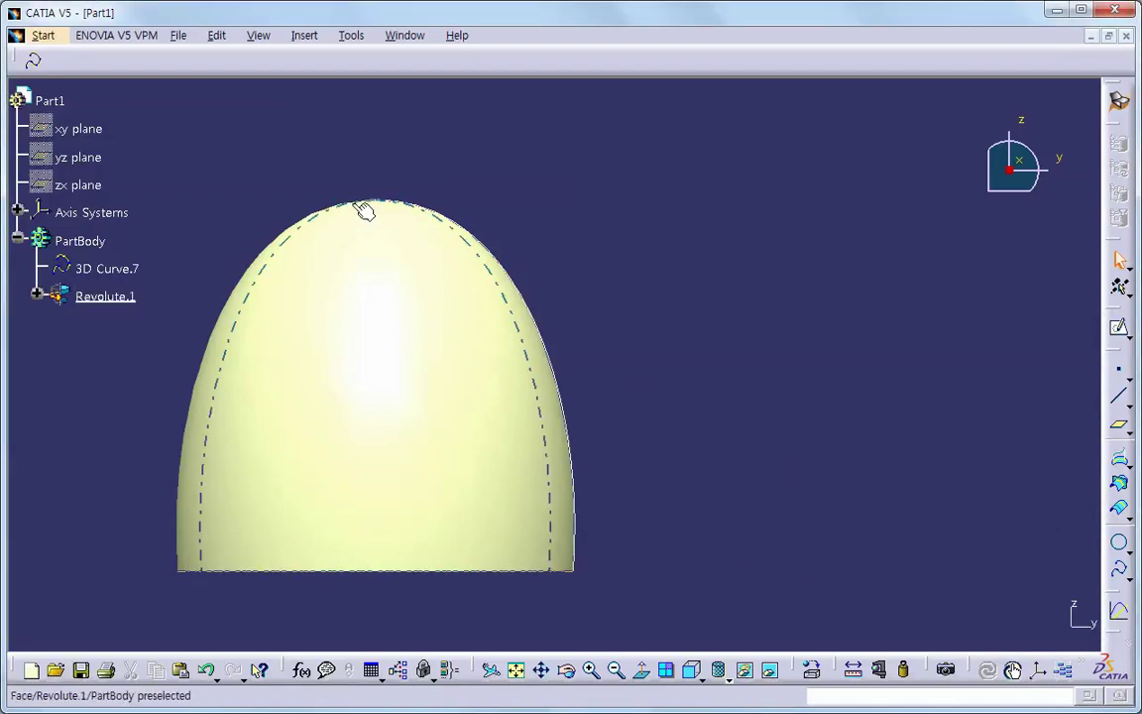
- Create a second 3D curve with the Control points type, using four points that arc outward and down beside the dome
click(33, 65)
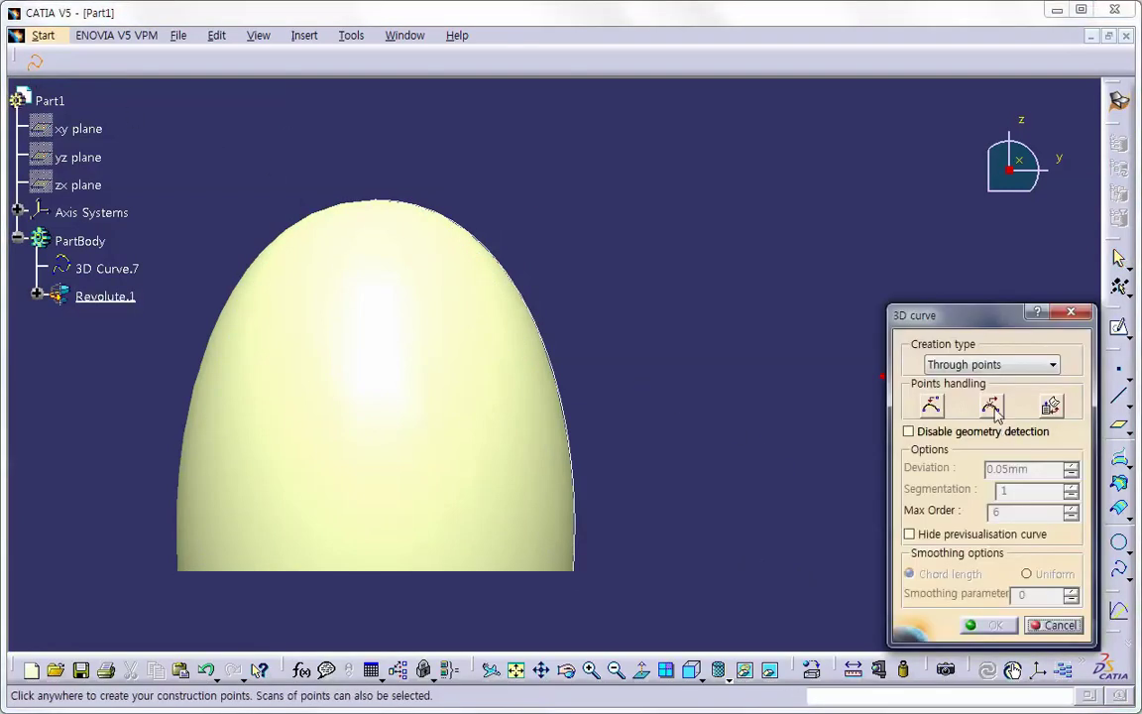
drag(996, 321, 1006, 267)
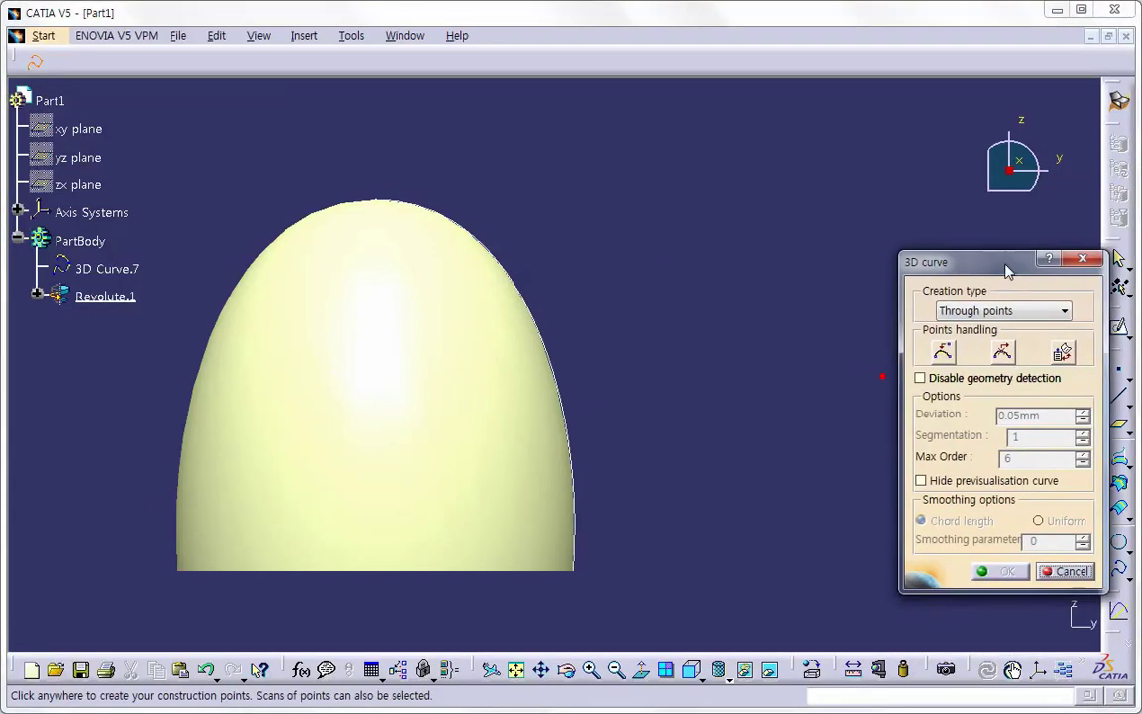
click(1003, 310)
click(972, 341)
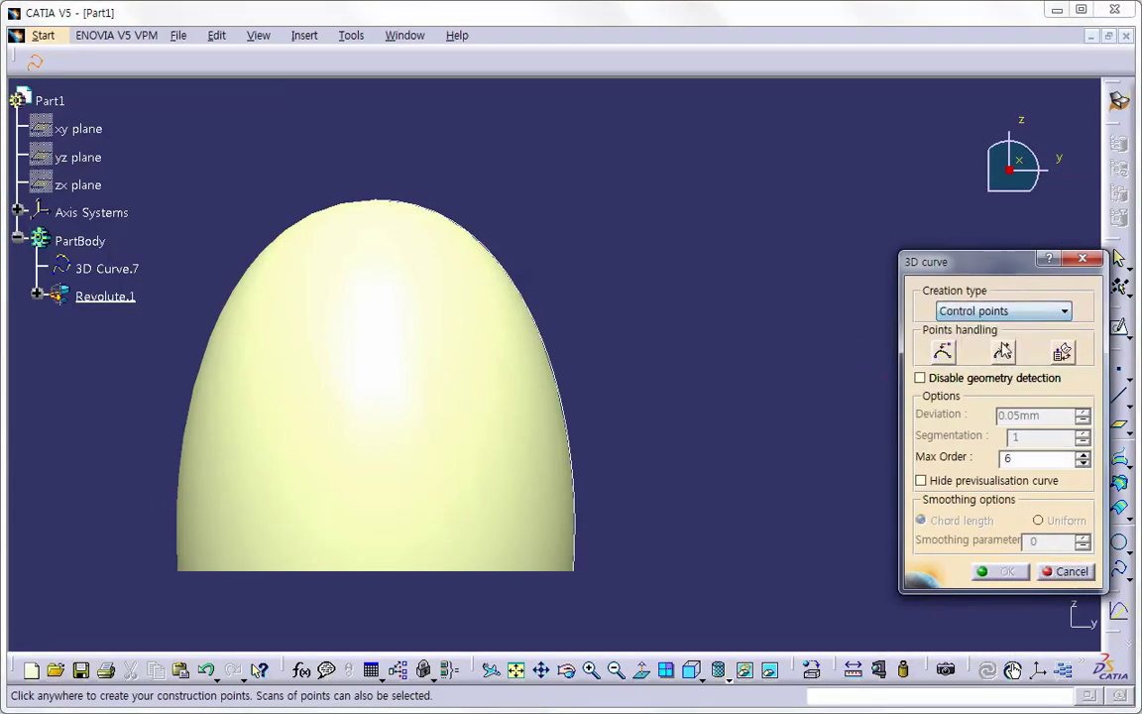
click(840, 227)
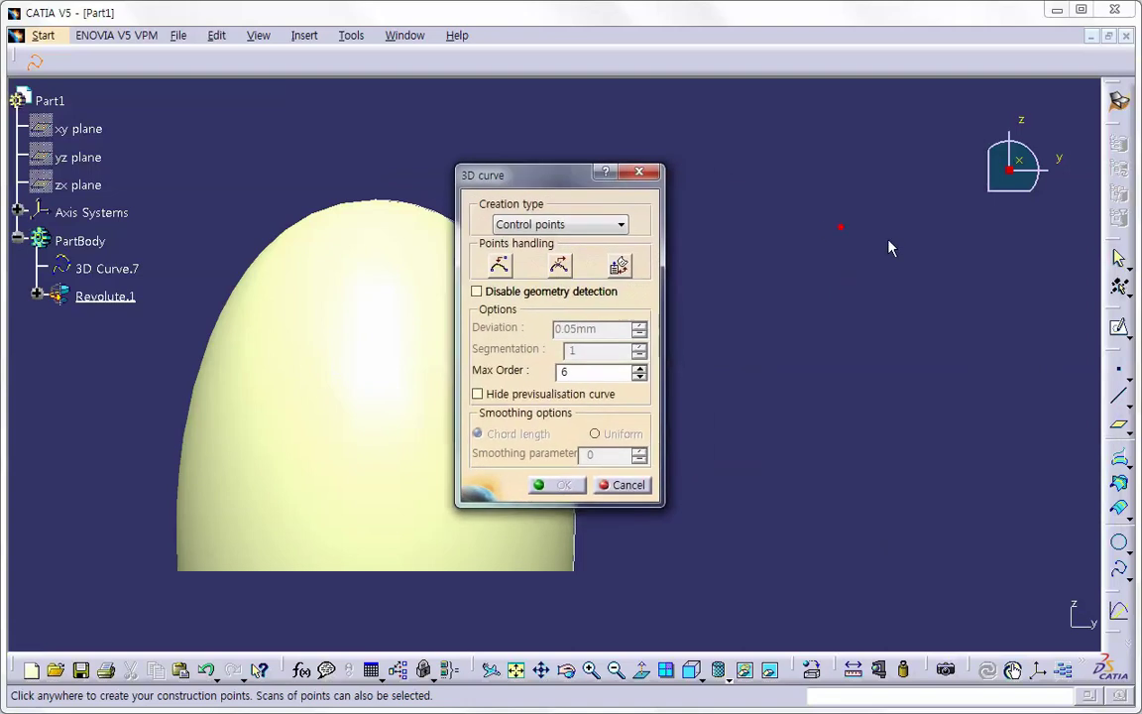
click(938, 250)
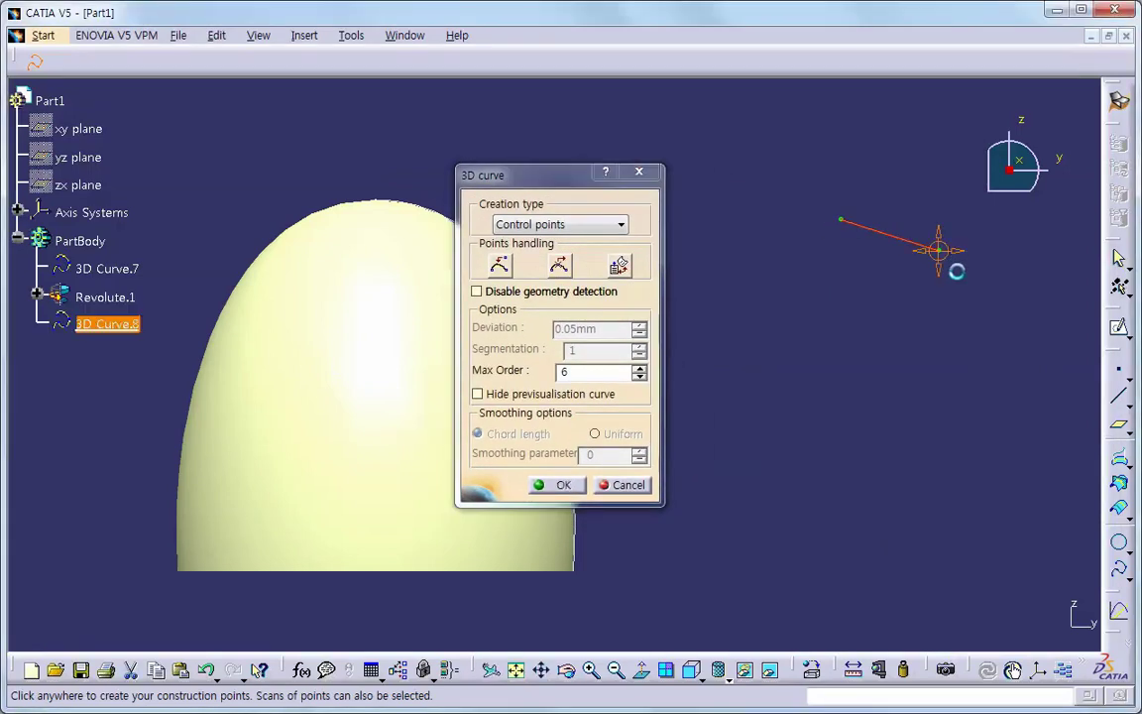
click(1007, 419)
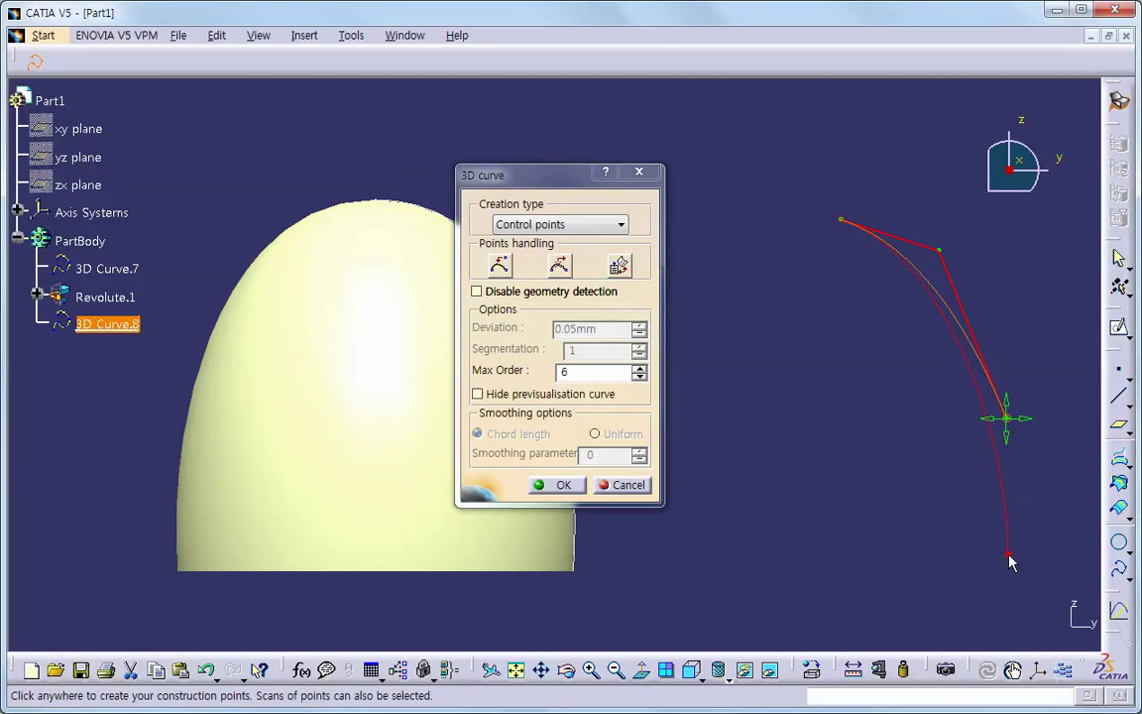
click(1015, 557)
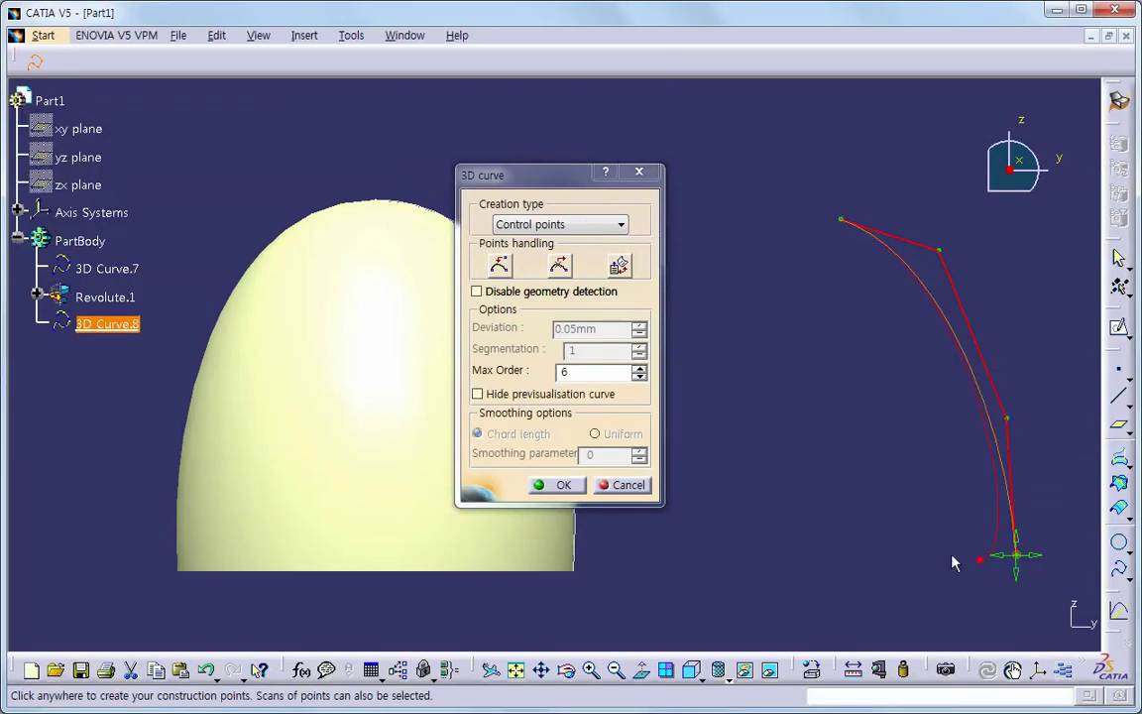
click(562, 485)
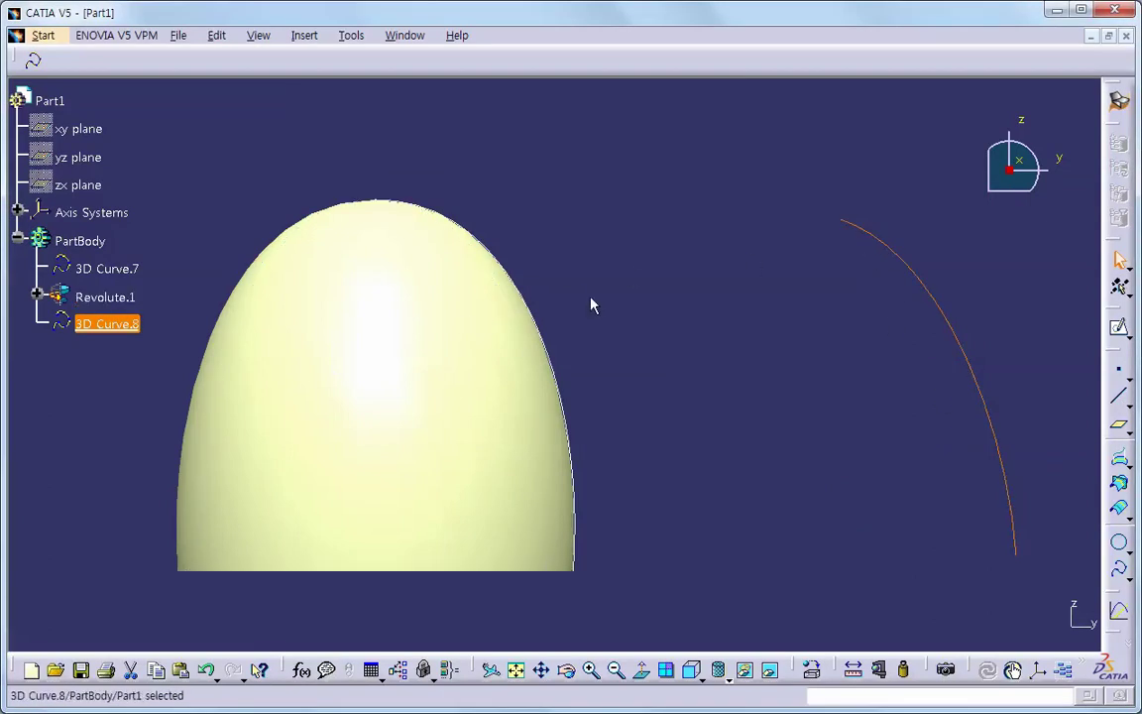
- Revolve 3D Curve.8 by 360 deg about a new point-direction line along the Z component through the curve's upper end vertex
click(305, 35)
mouse_move(293, 274)
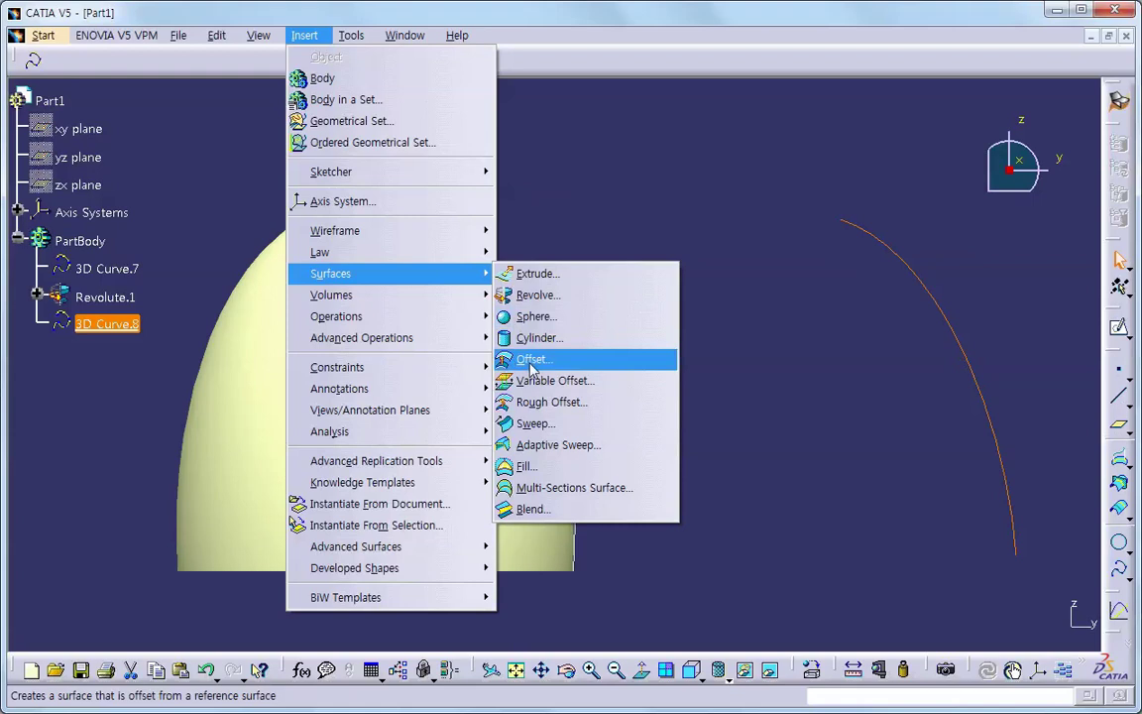
click(540, 296)
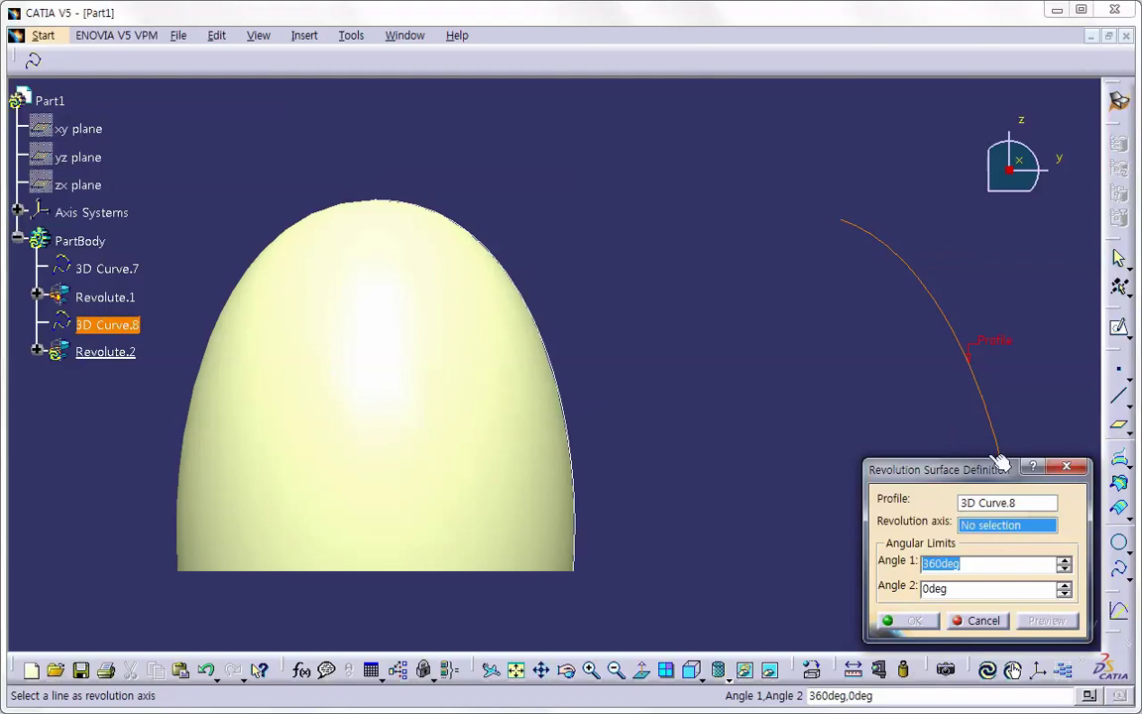
right_click(1001, 530)
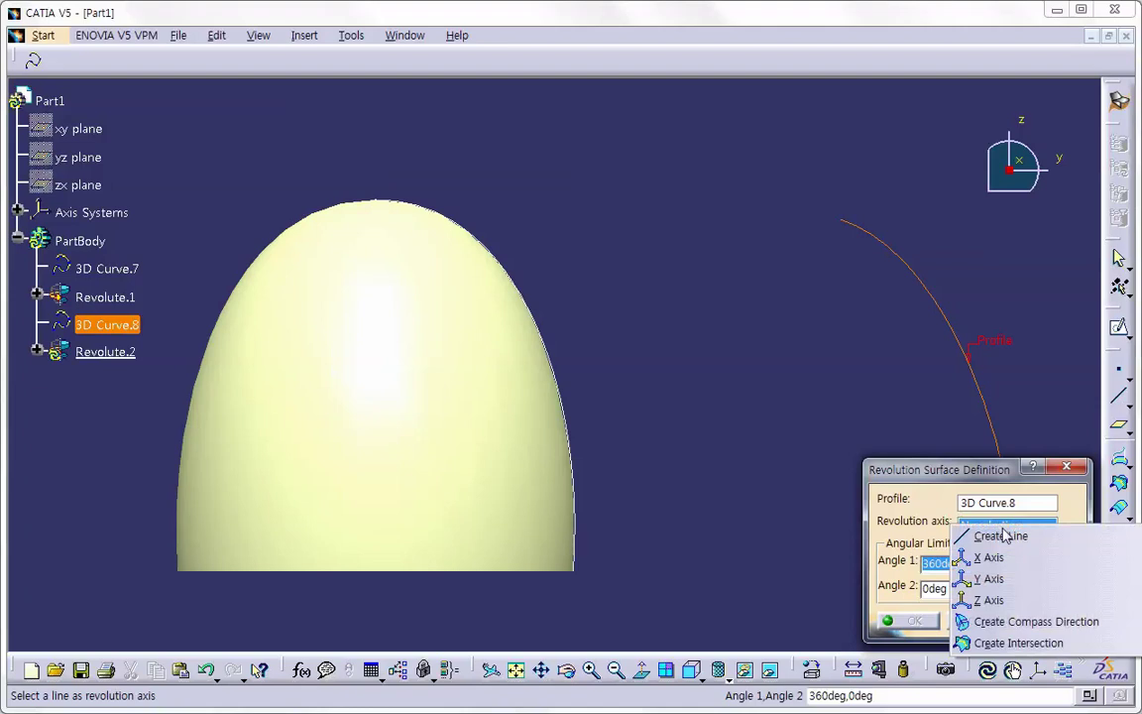
click(1011, 536)
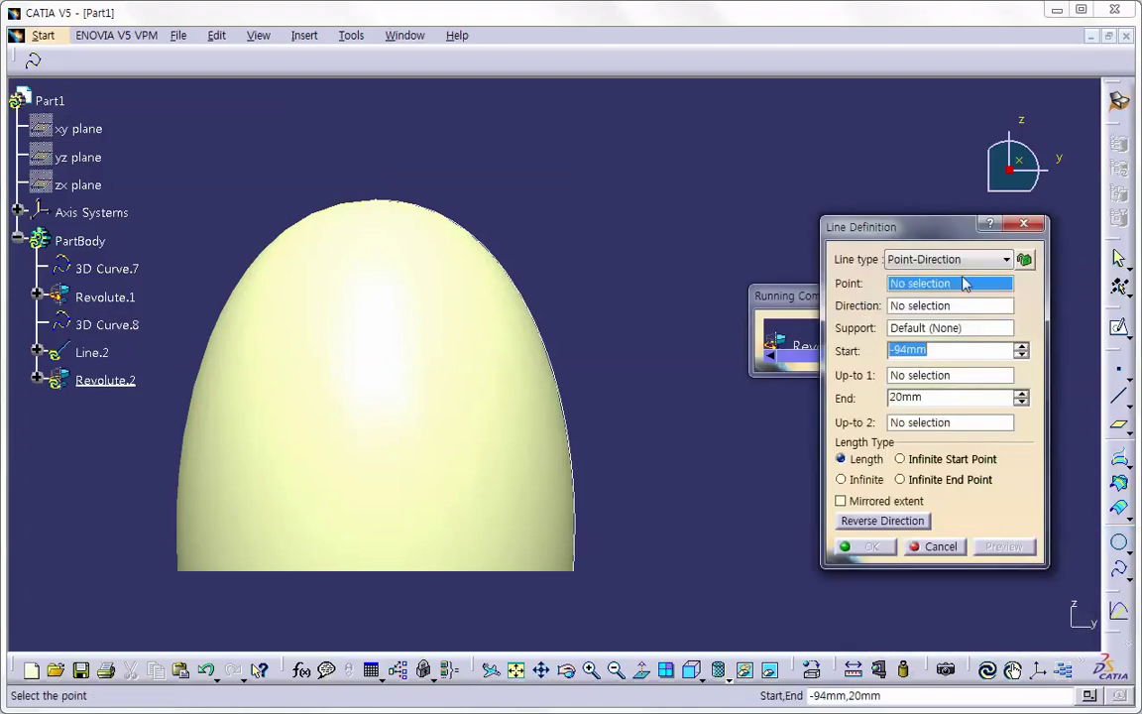
drag(872, 226, 537, 314)
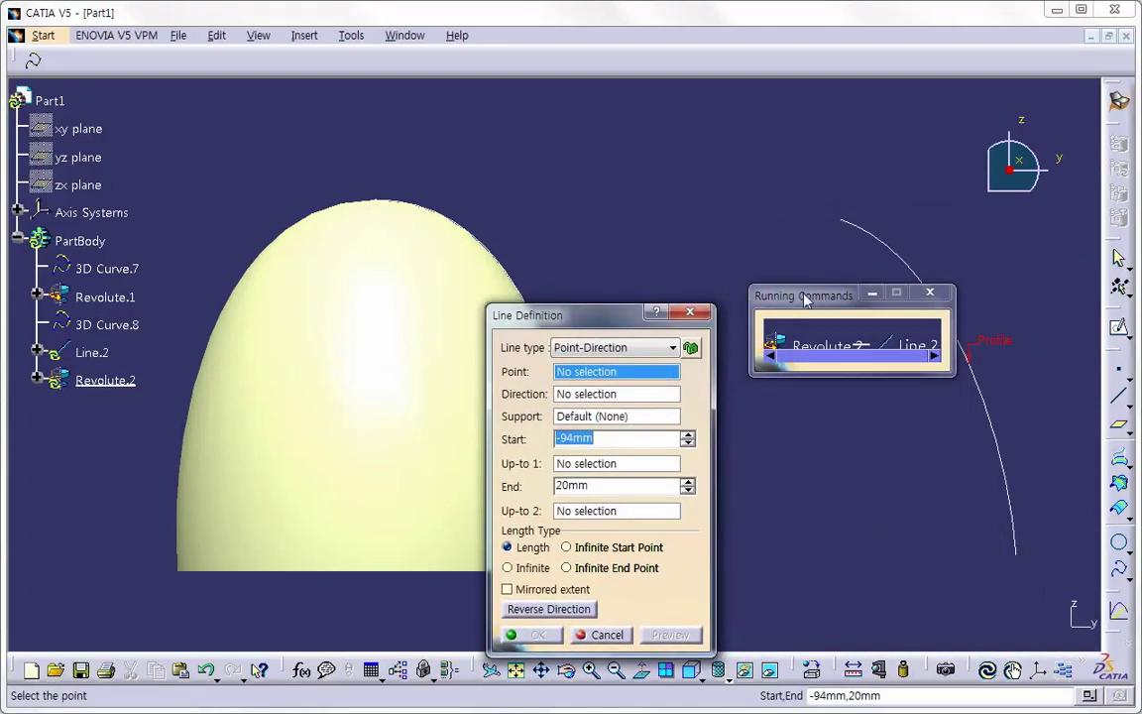
drag(805, 297, 553, 175)
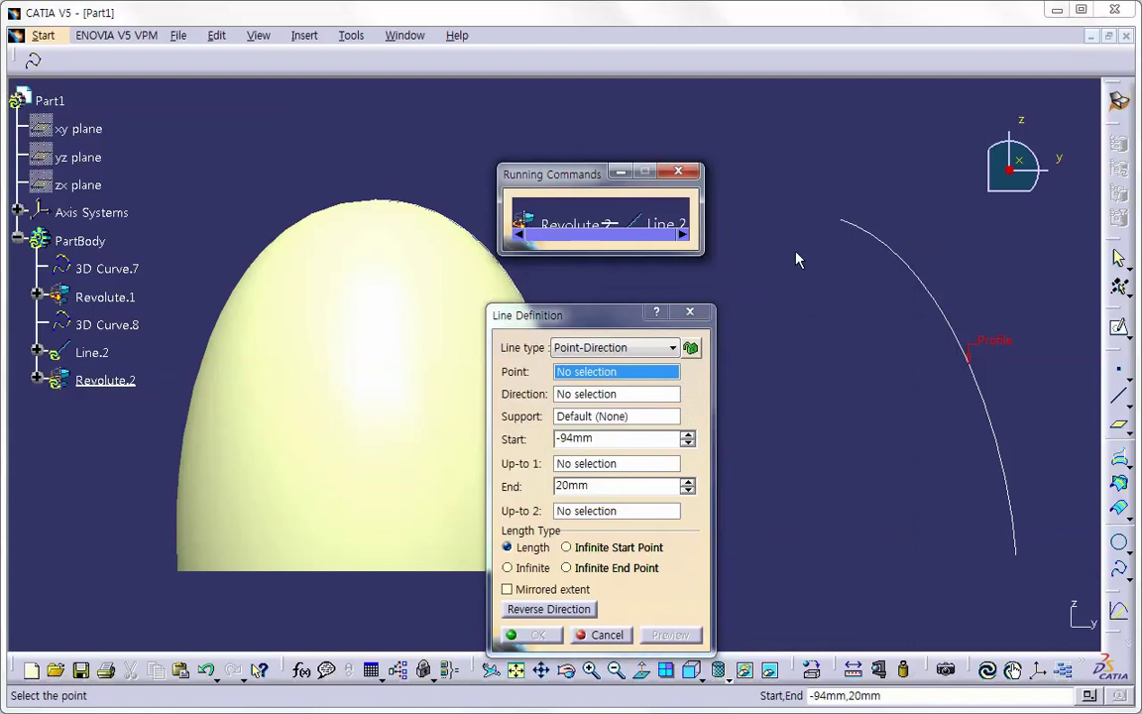
click(842, 218)
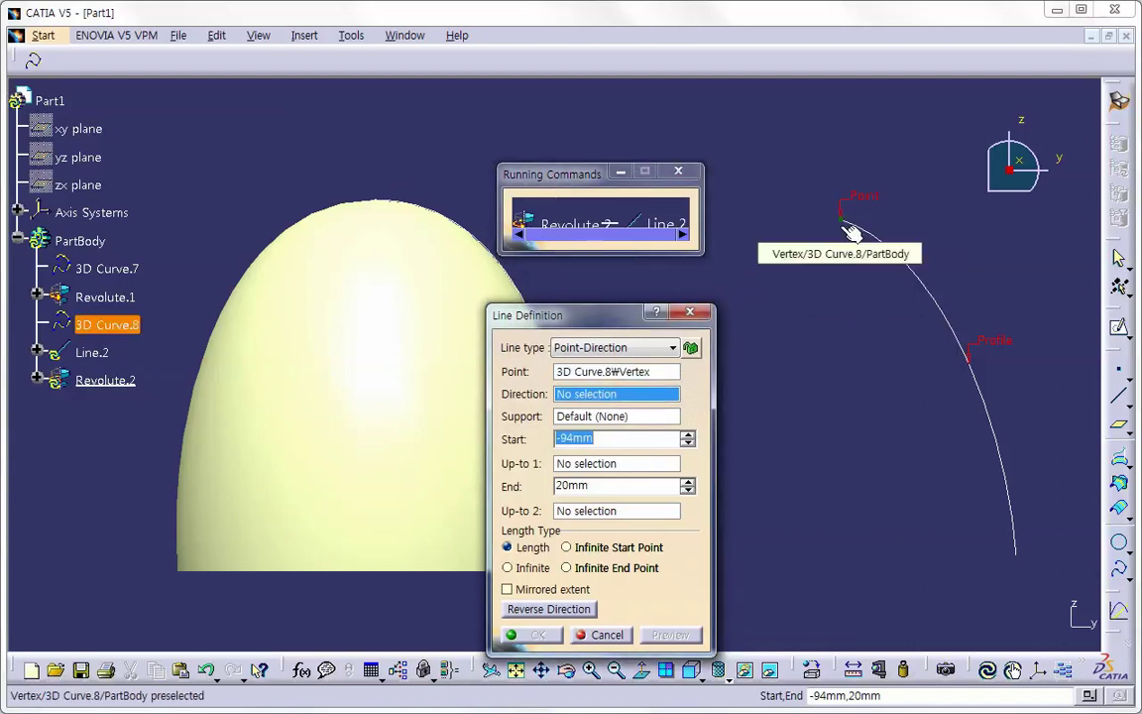
right_click(655, 399)
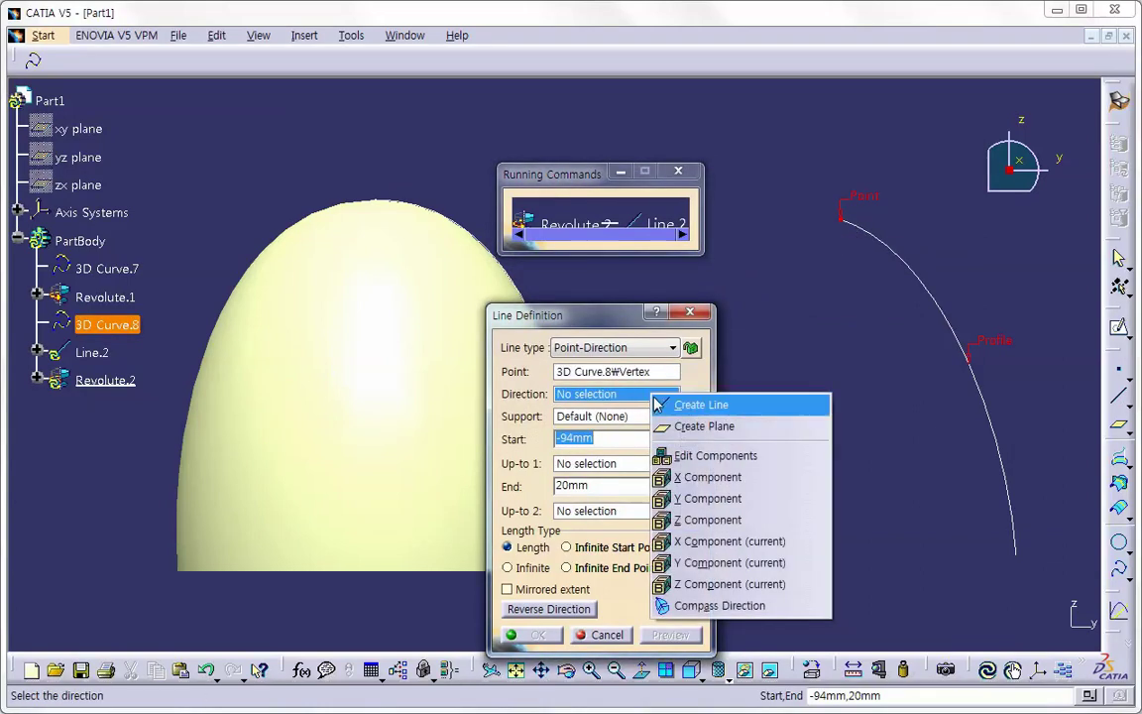
click(706, 520)
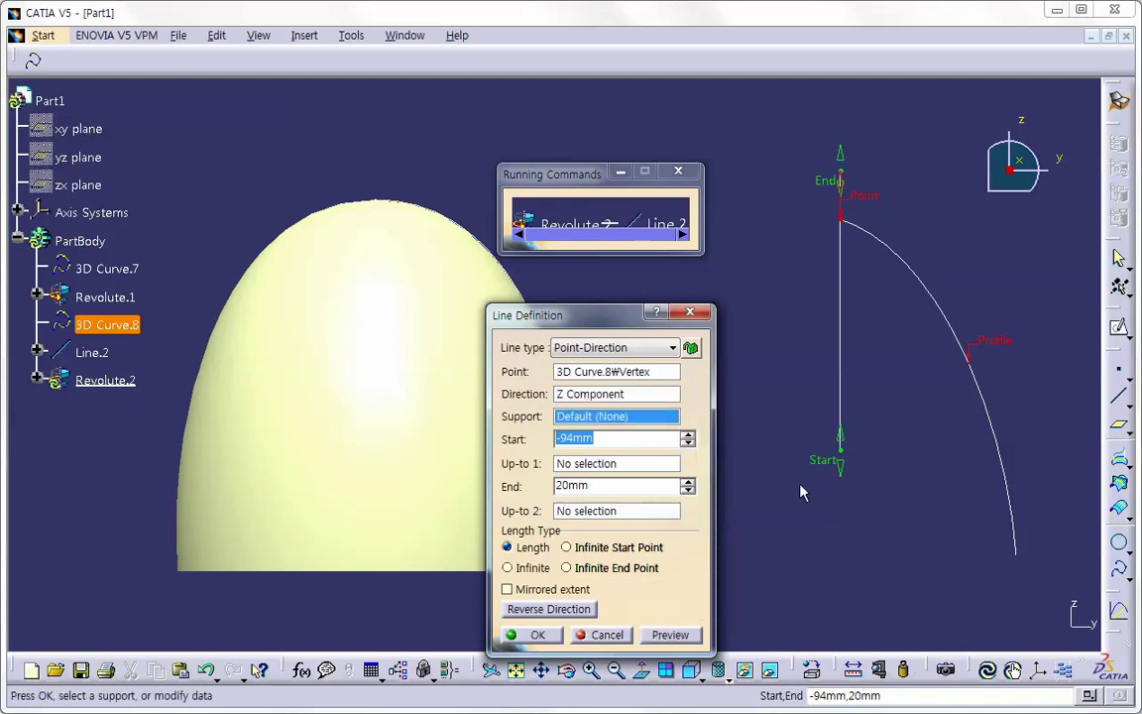
click(547, 636)
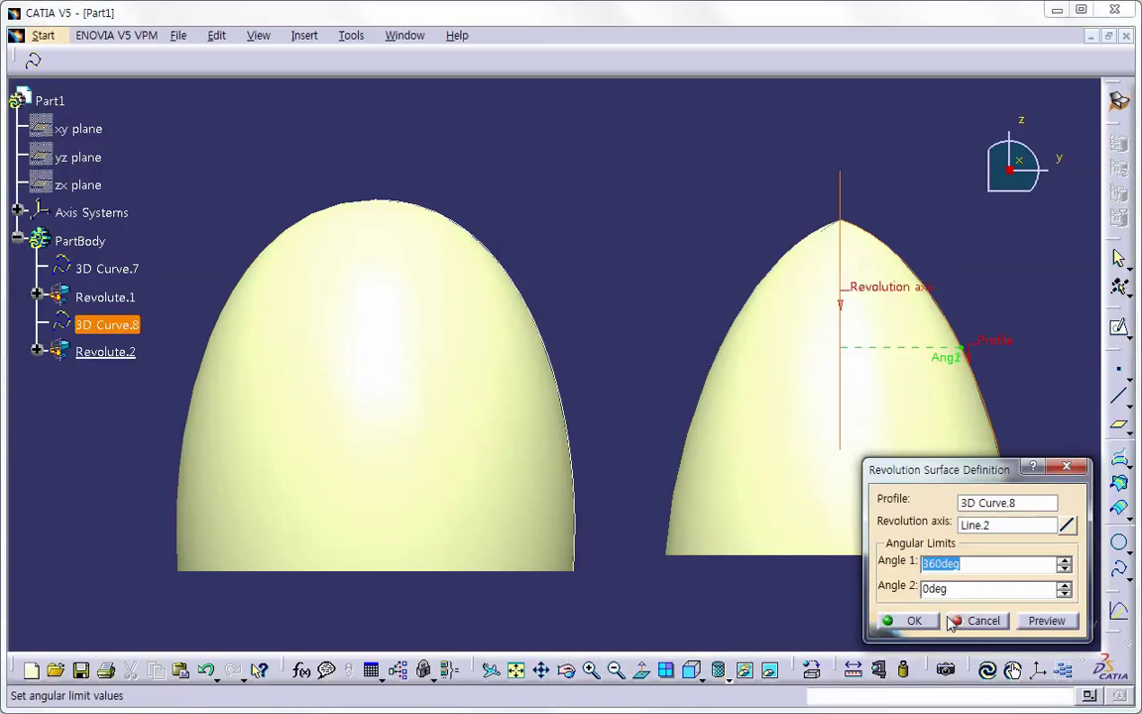
click(914, 621)
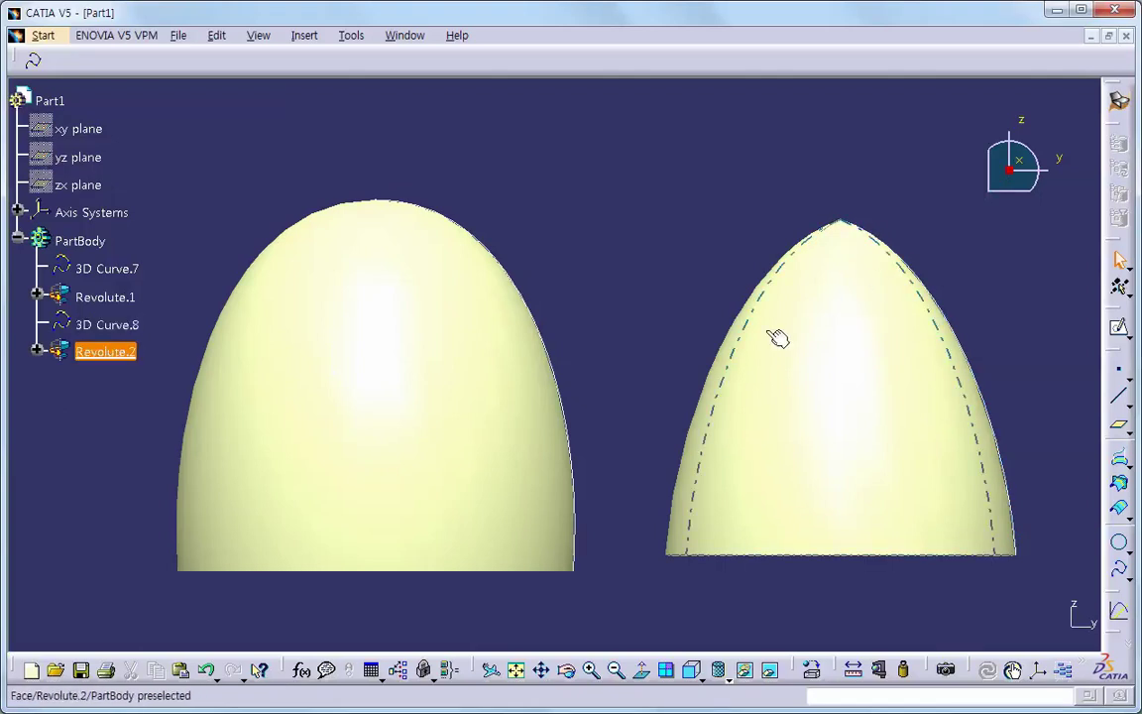
- Reopen 3D Curve.8 for editing and open the position values of its upper end control point
double_click(120, 328)
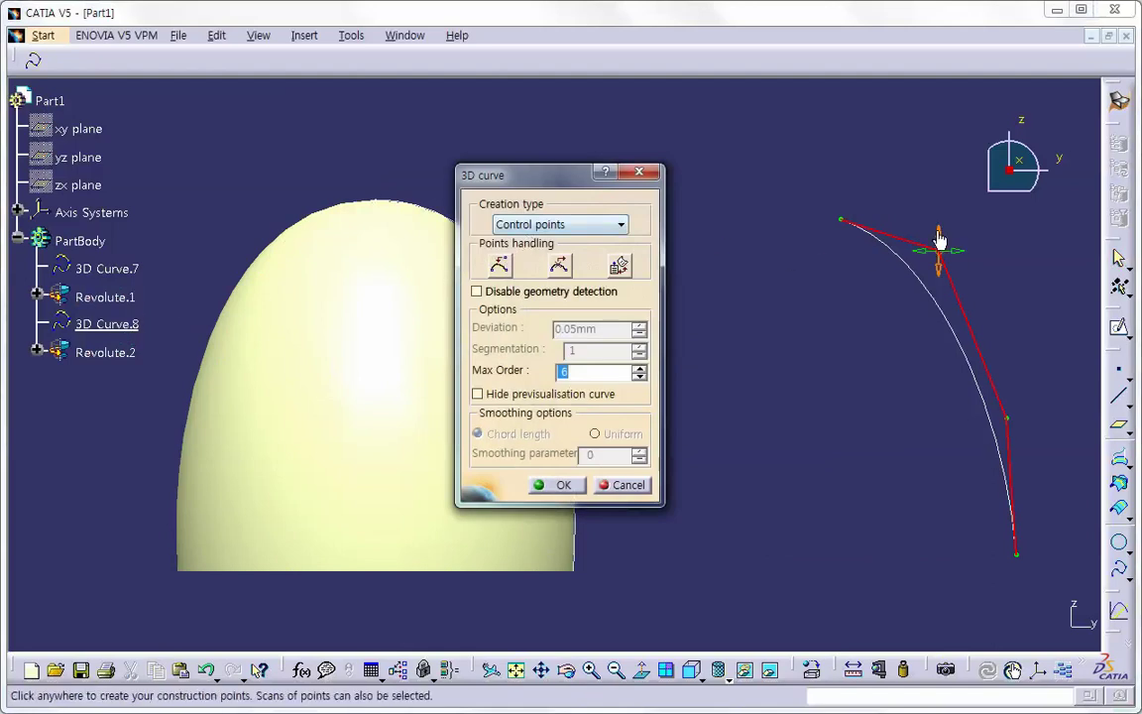
click(840, 219)
drag(540, 176, 560, 263)
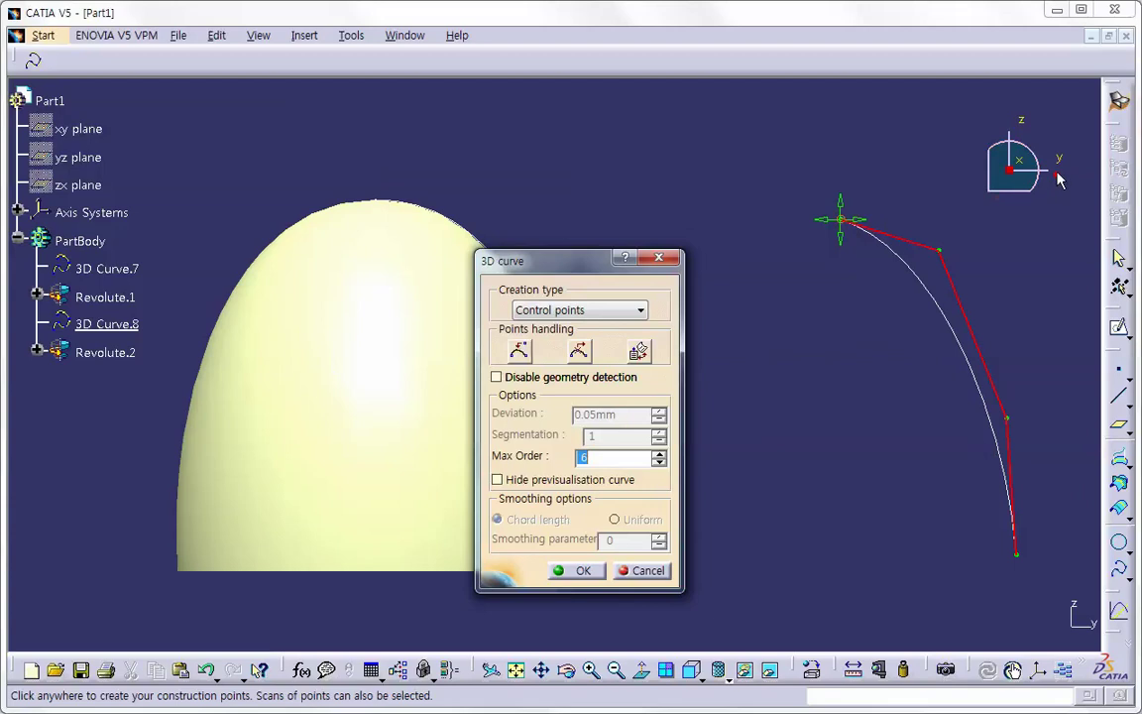
click(940, 249)
mouse_move(948, 258)
mouse_down()
mouse_move(848, 228)
mouse_move(948, 258)
mouse_up()
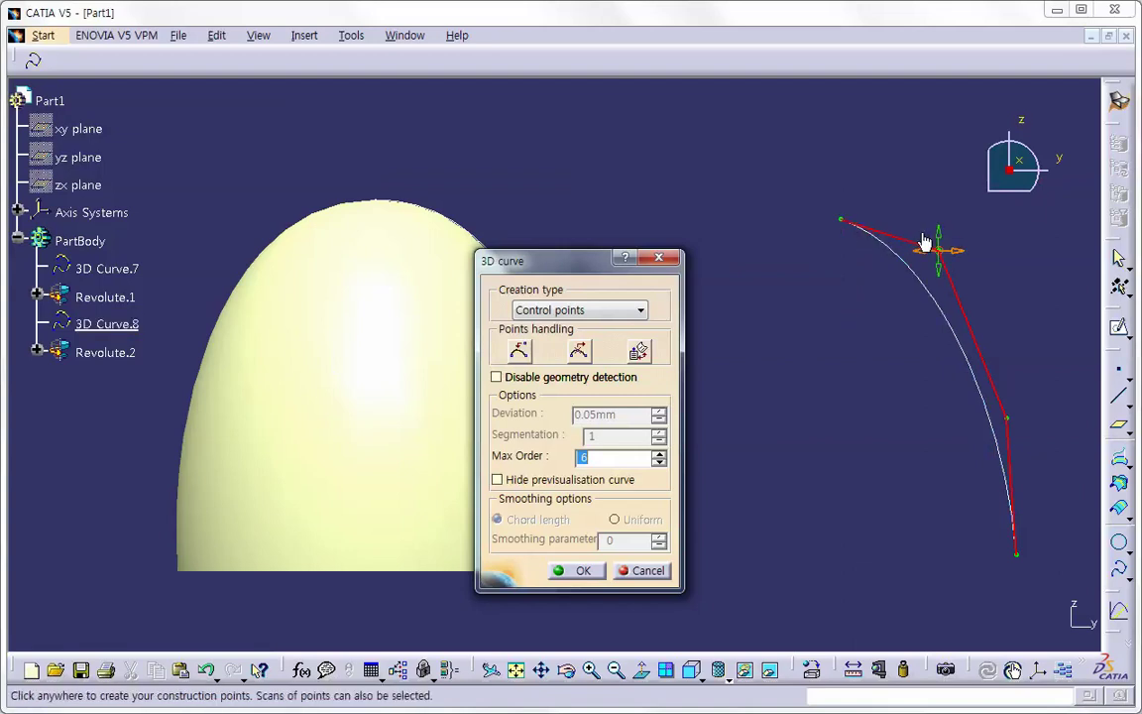
mouse_move(841, 219)
right_click(841, 224)
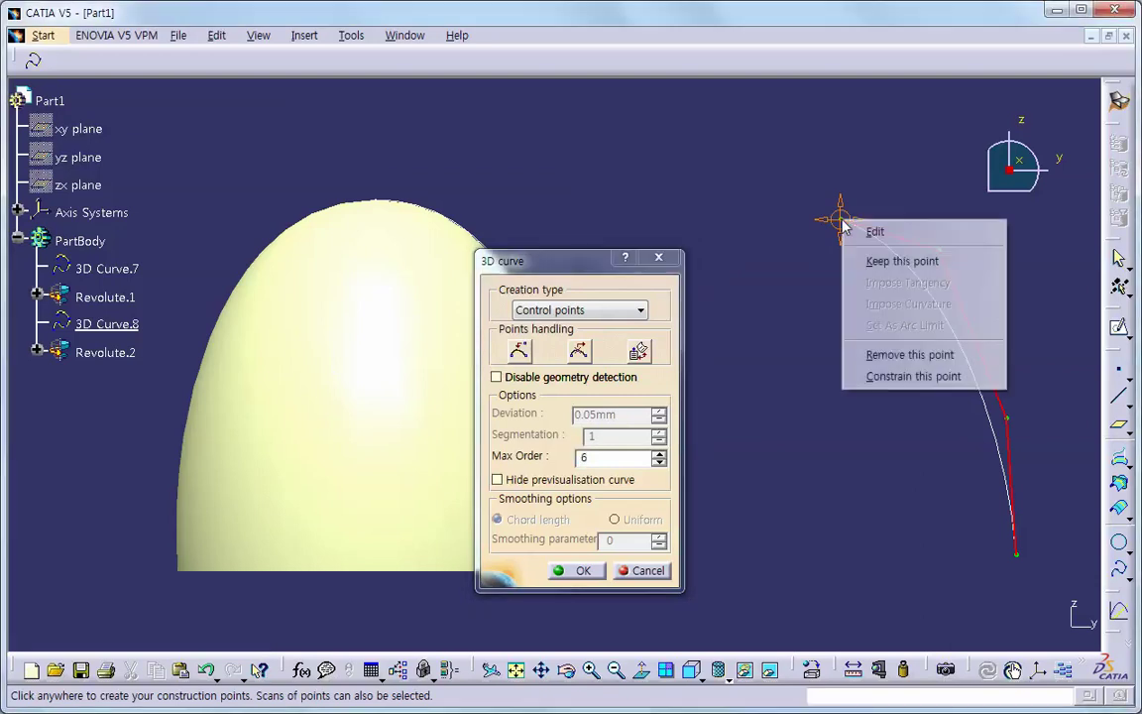
click(874, 232)
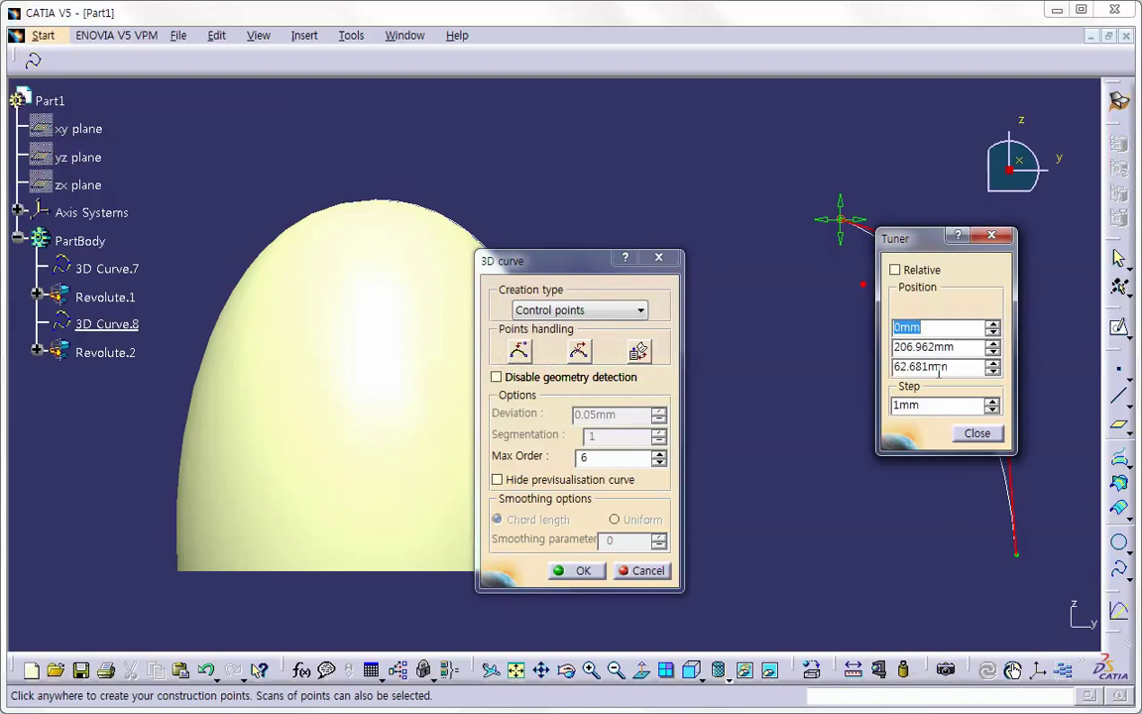
drag(912, 238, 701, 369)
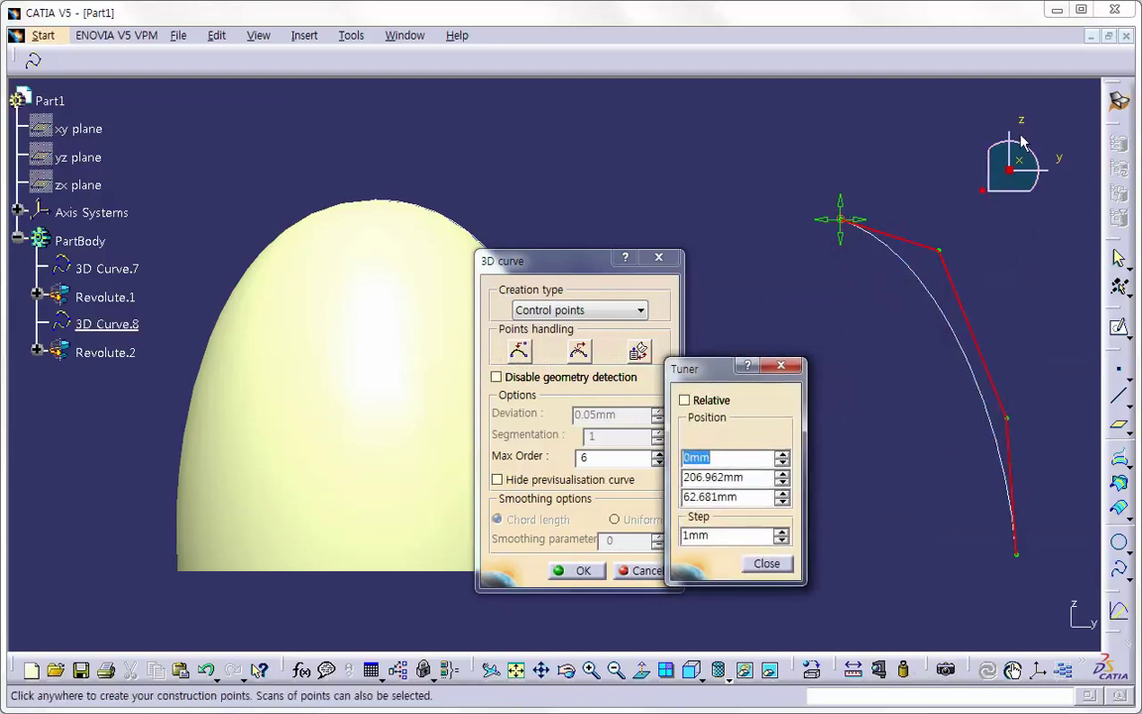
- Copy the upper end point's Z position of 62.681 mm to the second control point and accept the curve
click(948, 256)
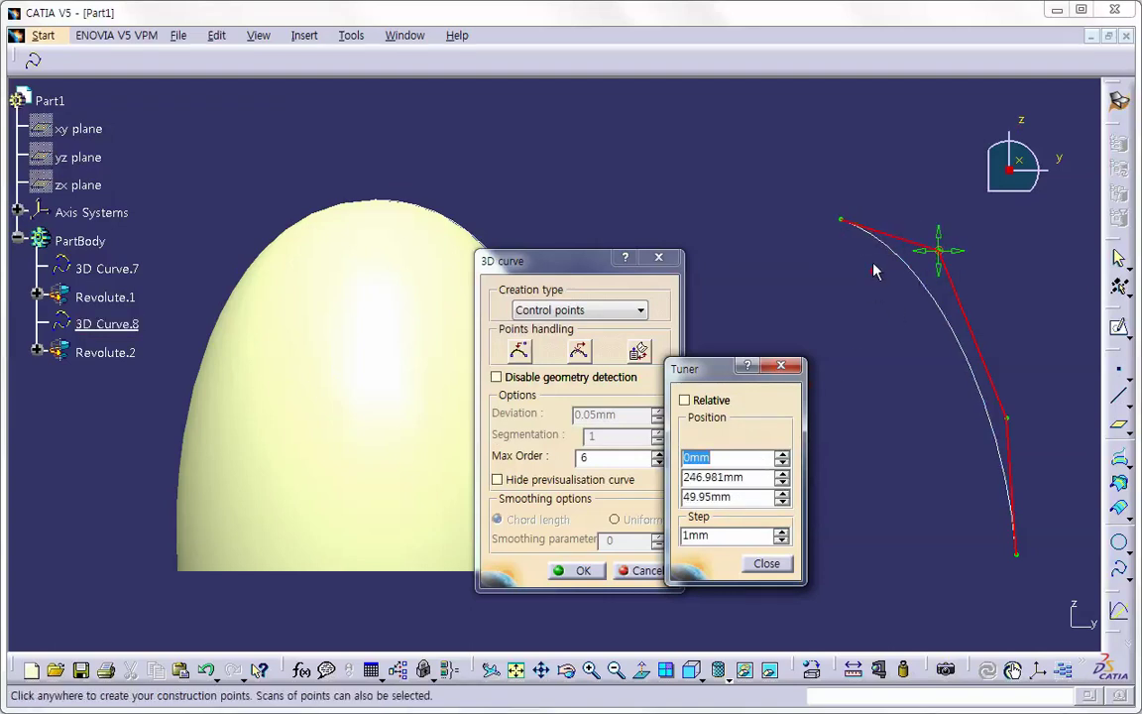
click(840, 219)
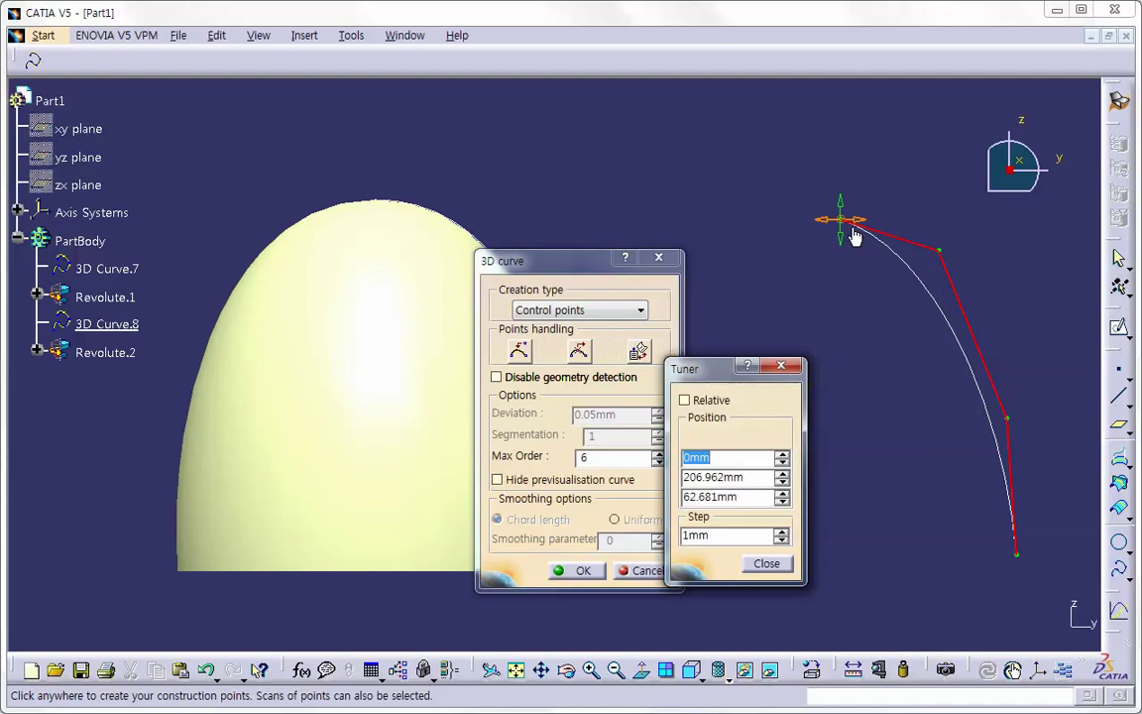
click(751, 498)
right_click(751, 499)
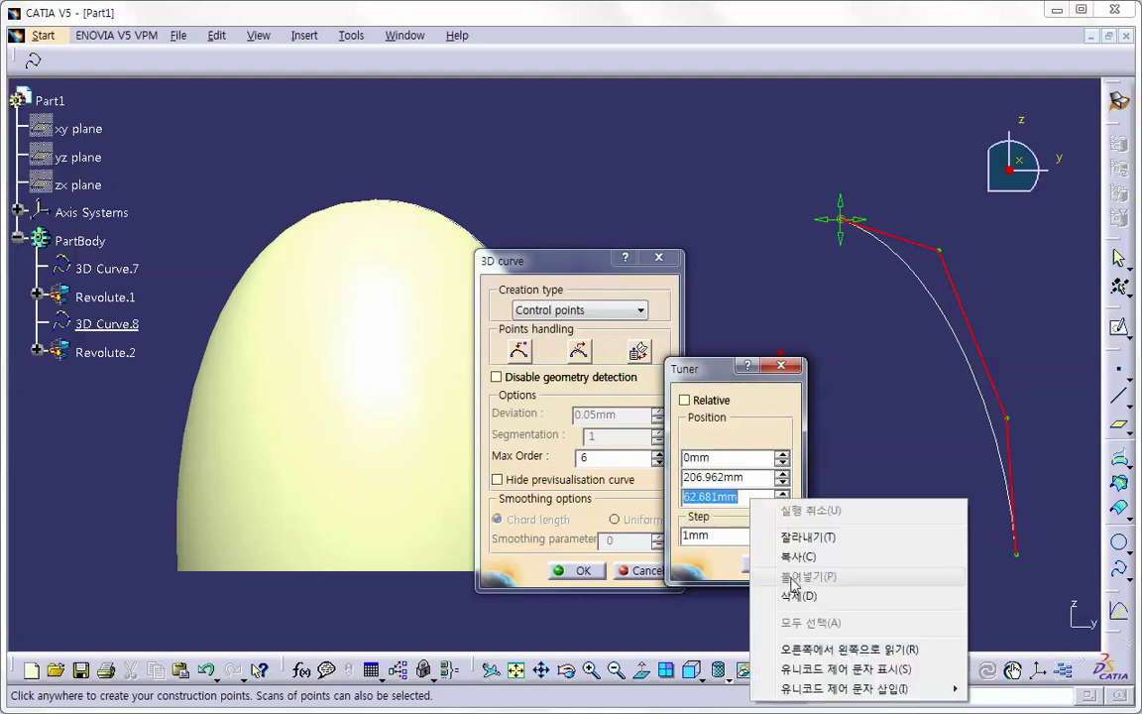
click(804, 557)
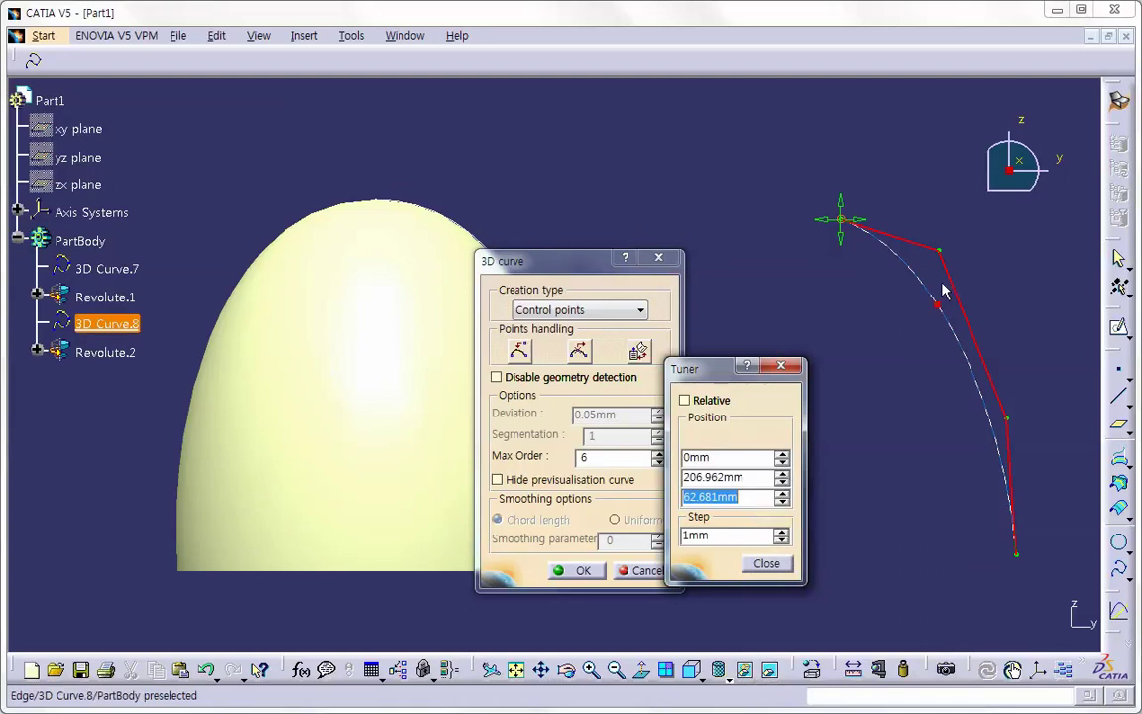
click(939, 250)
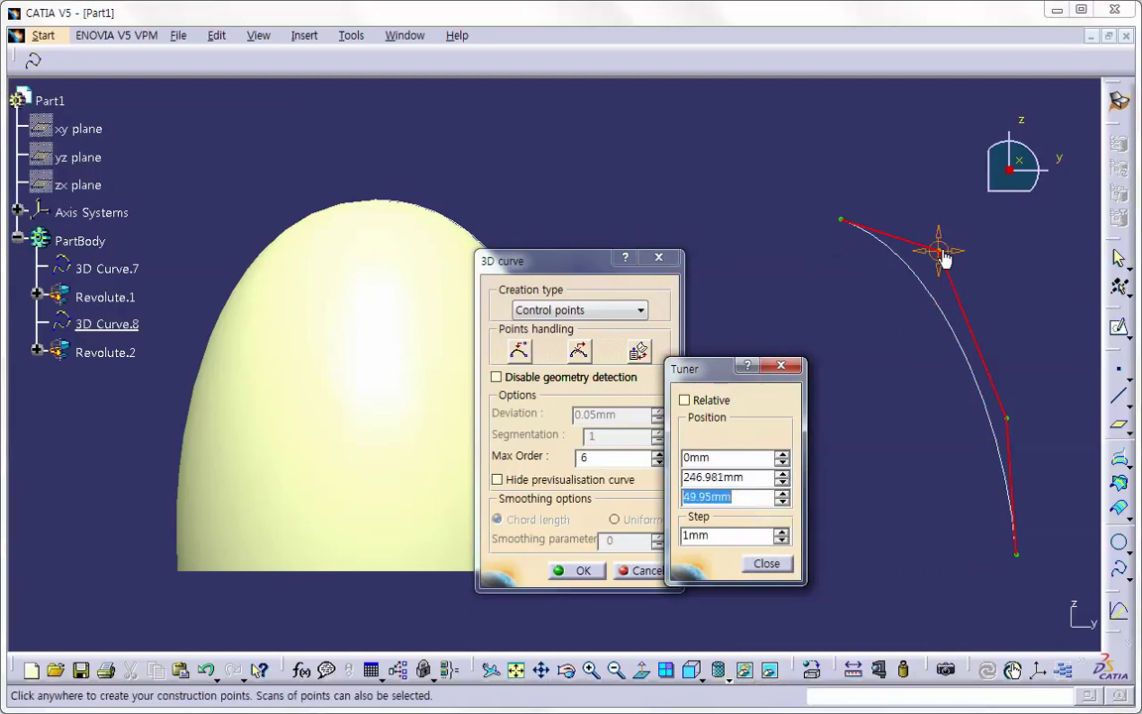
right_click(746, 506)
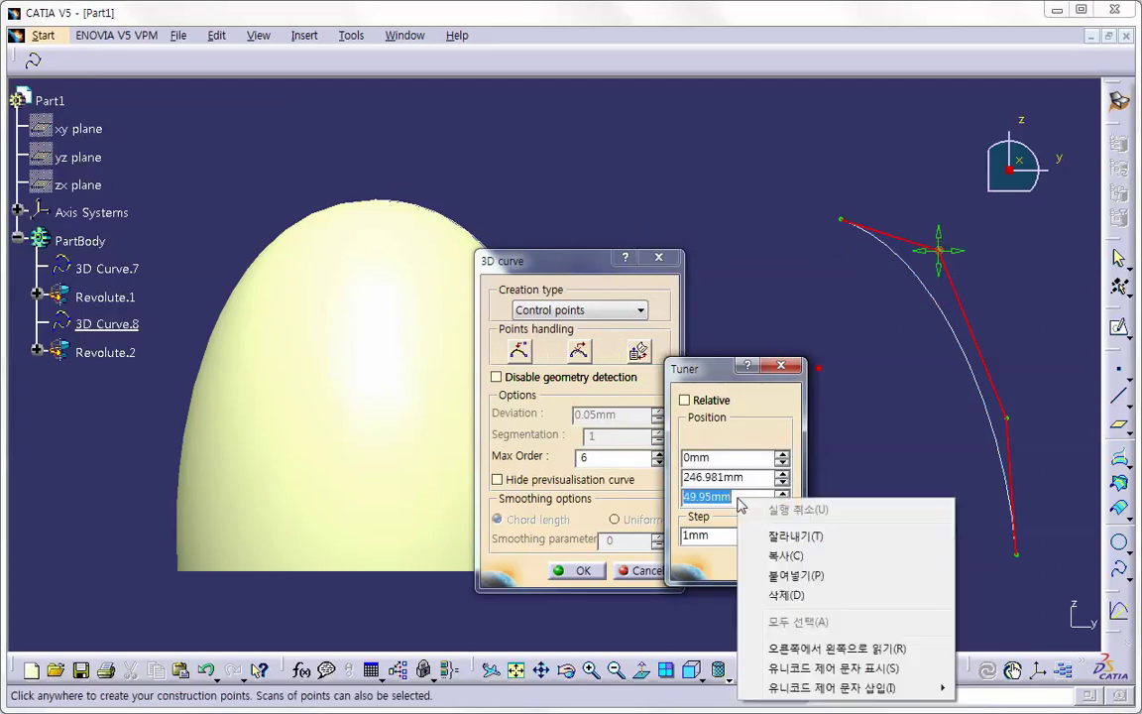
click(793, 575)
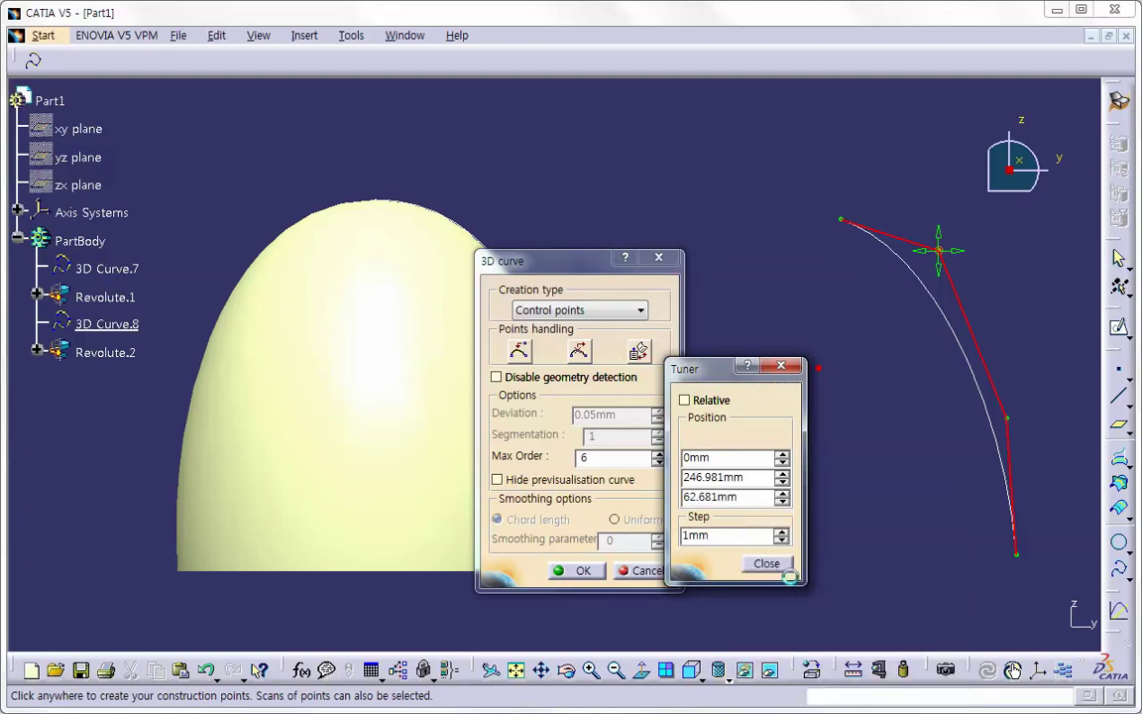
click(778, 567)
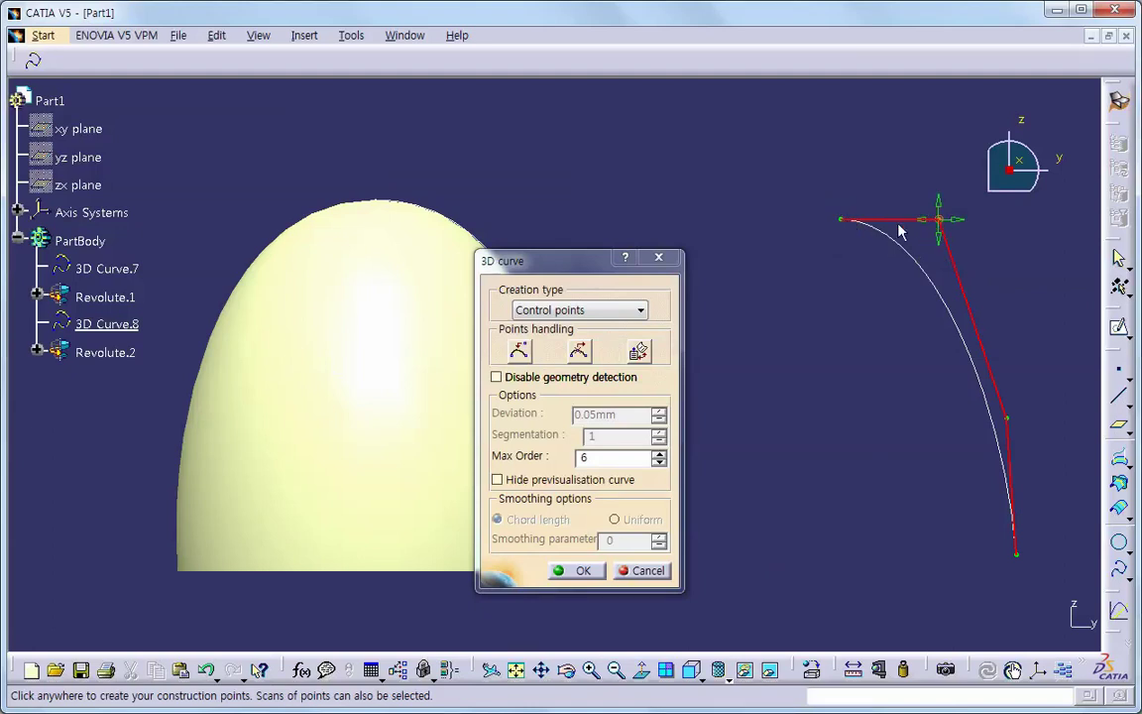
click(858, 222)
click(585, 571)
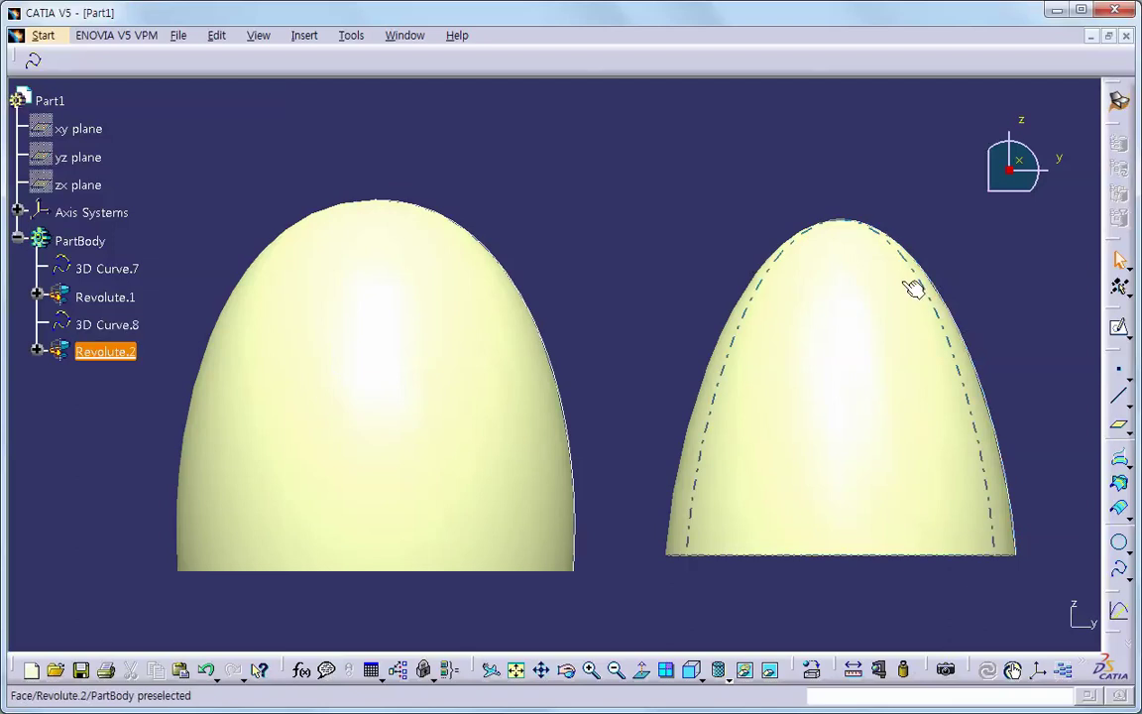
- Reopen 3D Curve.8, compare the positions of its two upper control points, and close the curve without editing it
double_click(99, 325)
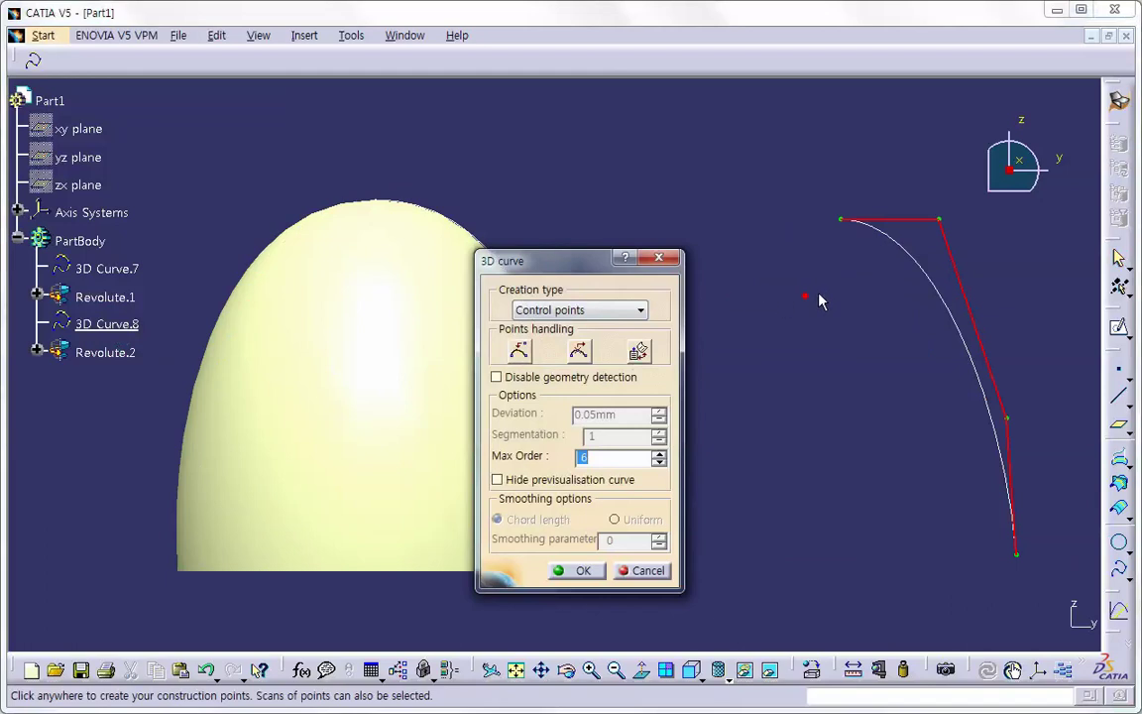
click(840, 219)
click(939, 218)
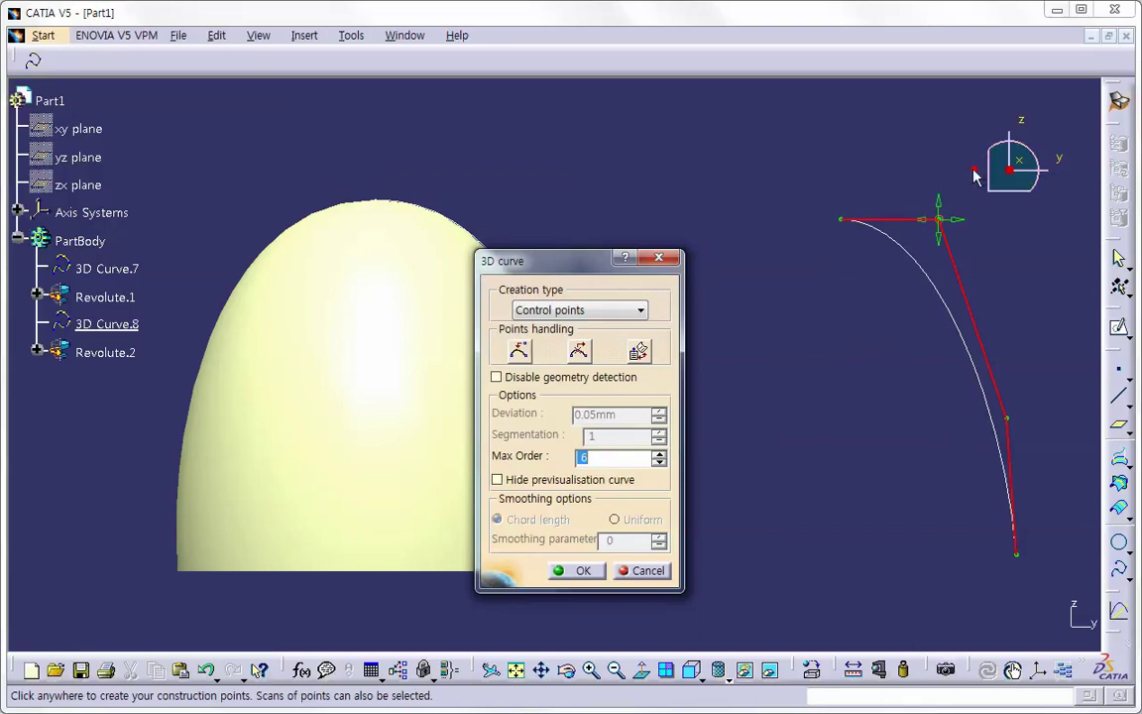
click(841, 218)
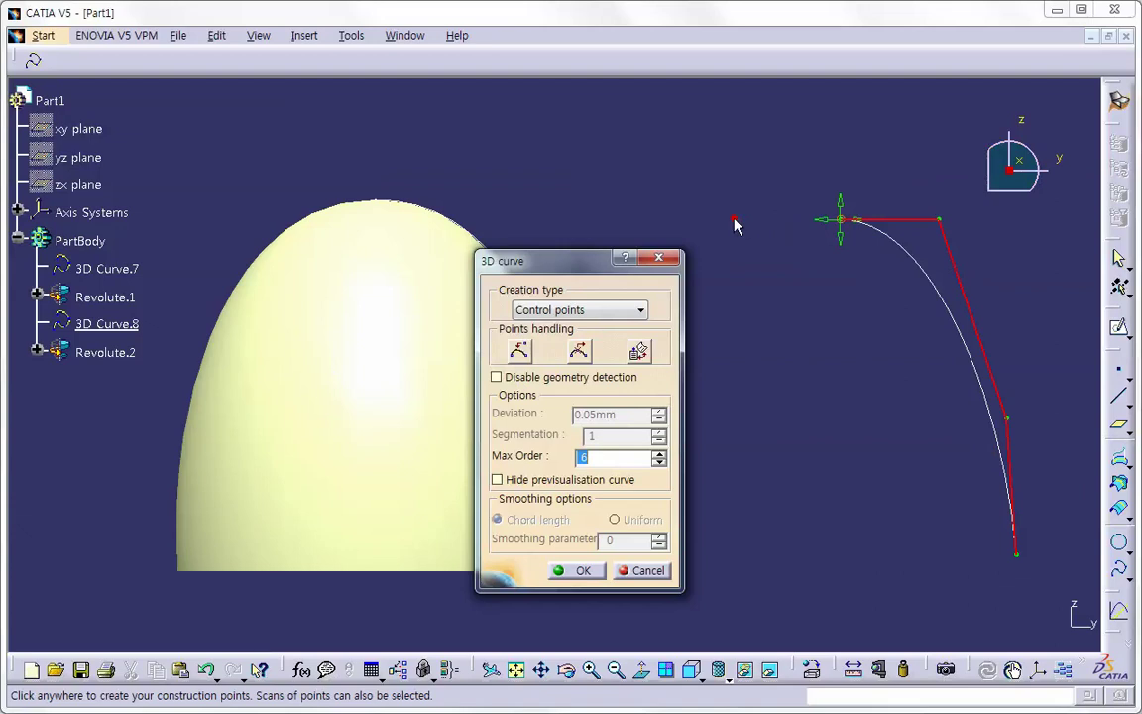
click(936, 220)
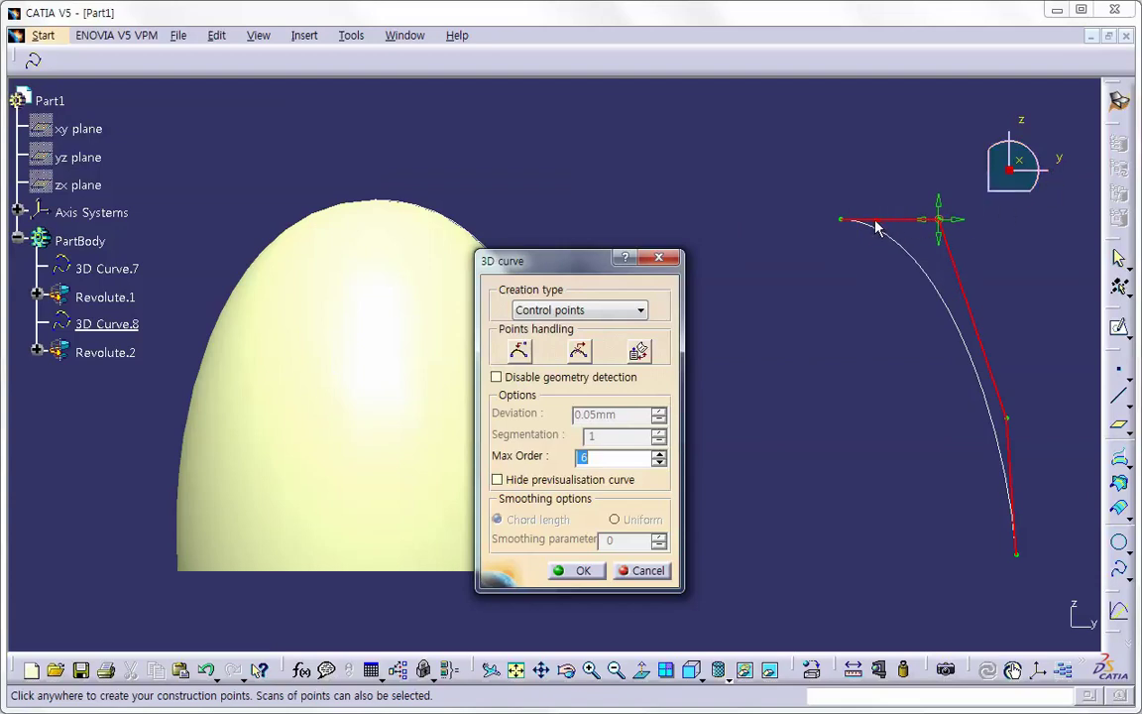
right_click(941, 224)
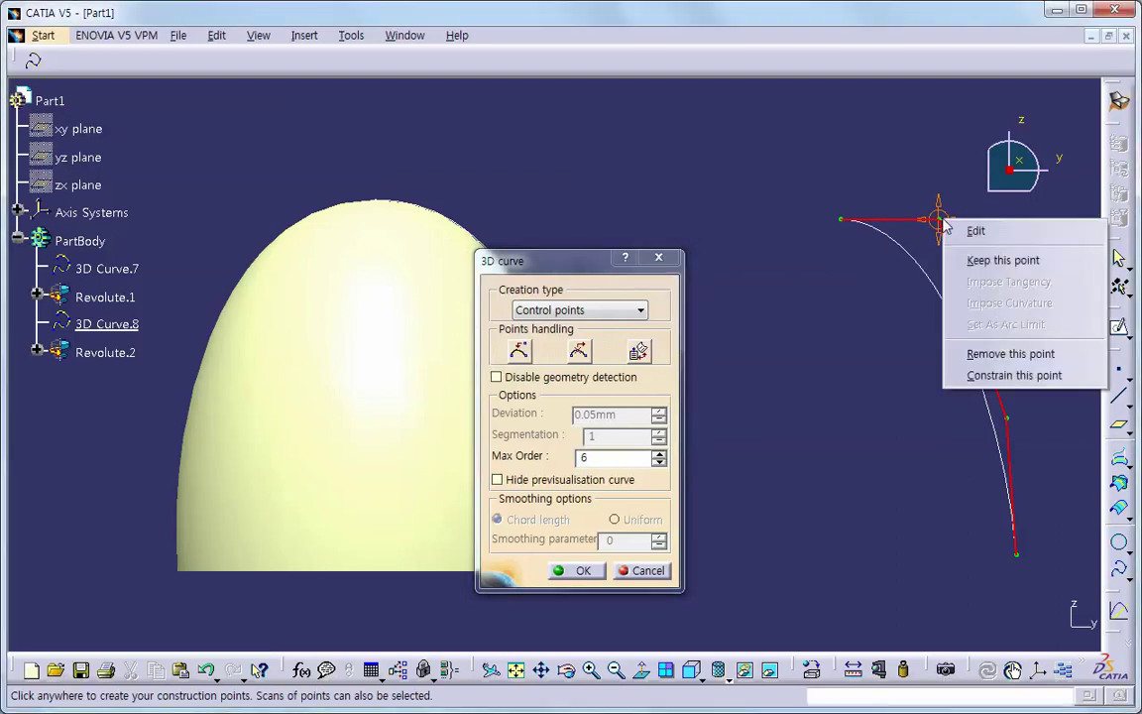
click(1006, 230)
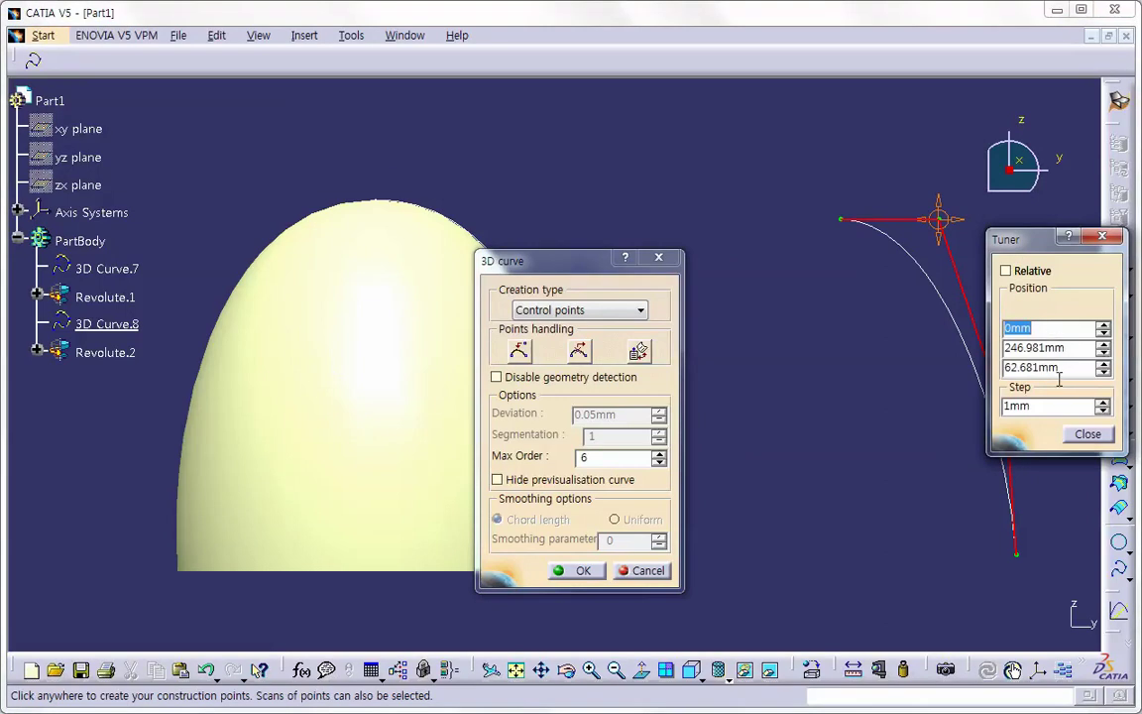
click(841, 220)
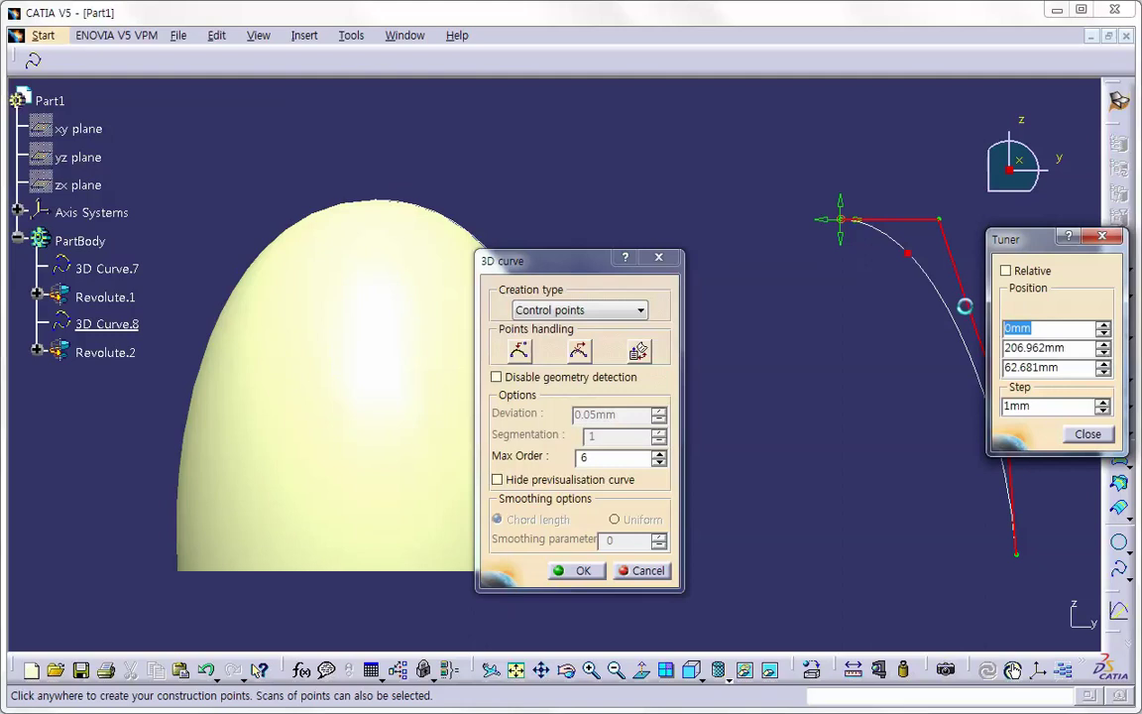
click(1087, 435)
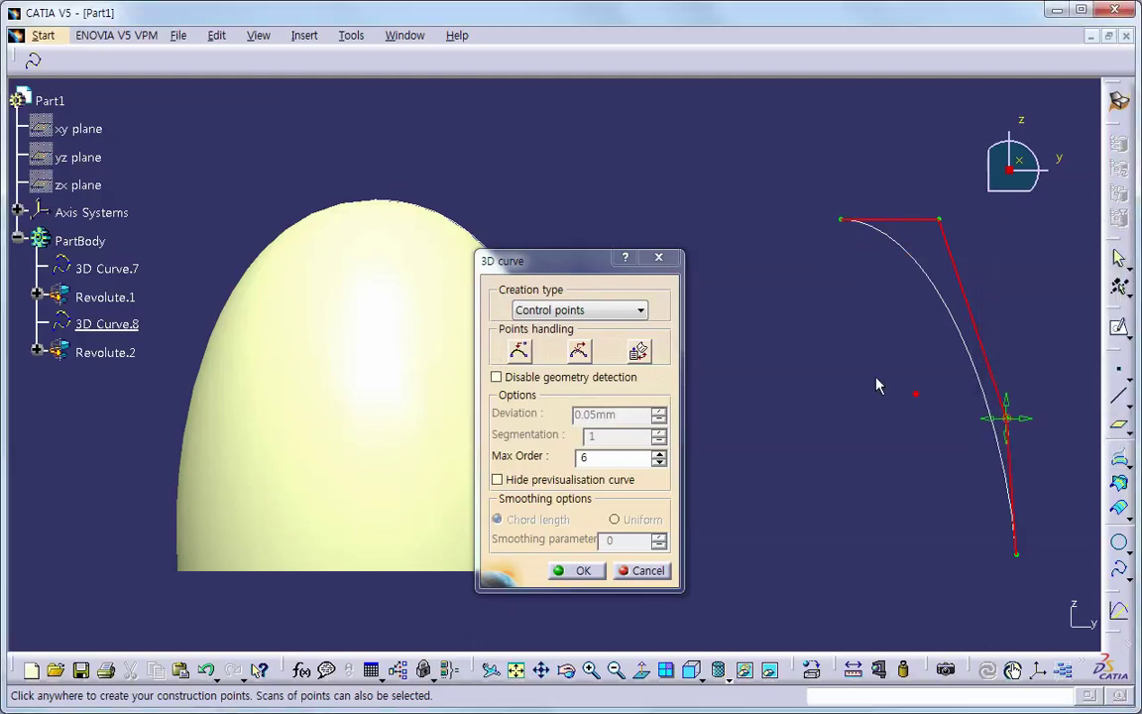
click(658, 258)
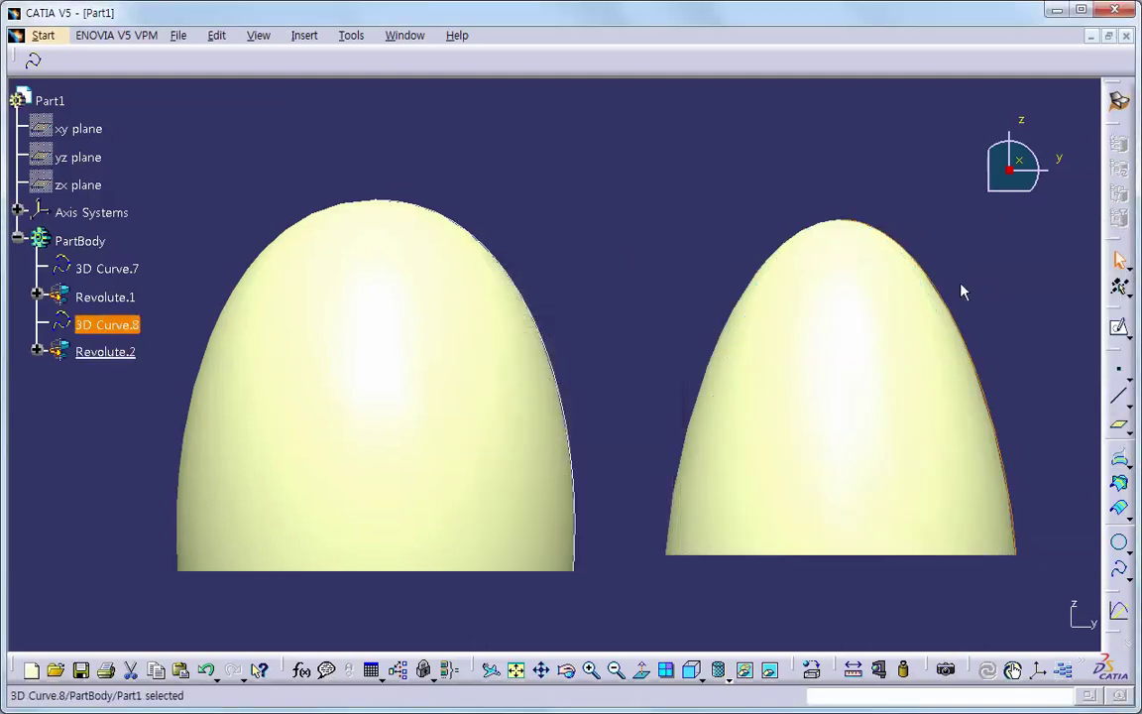
- Reopen 3D Curve.7 for editing and impose curvature on its upper end point, which already has tangency imposed
double_click(119, 267)
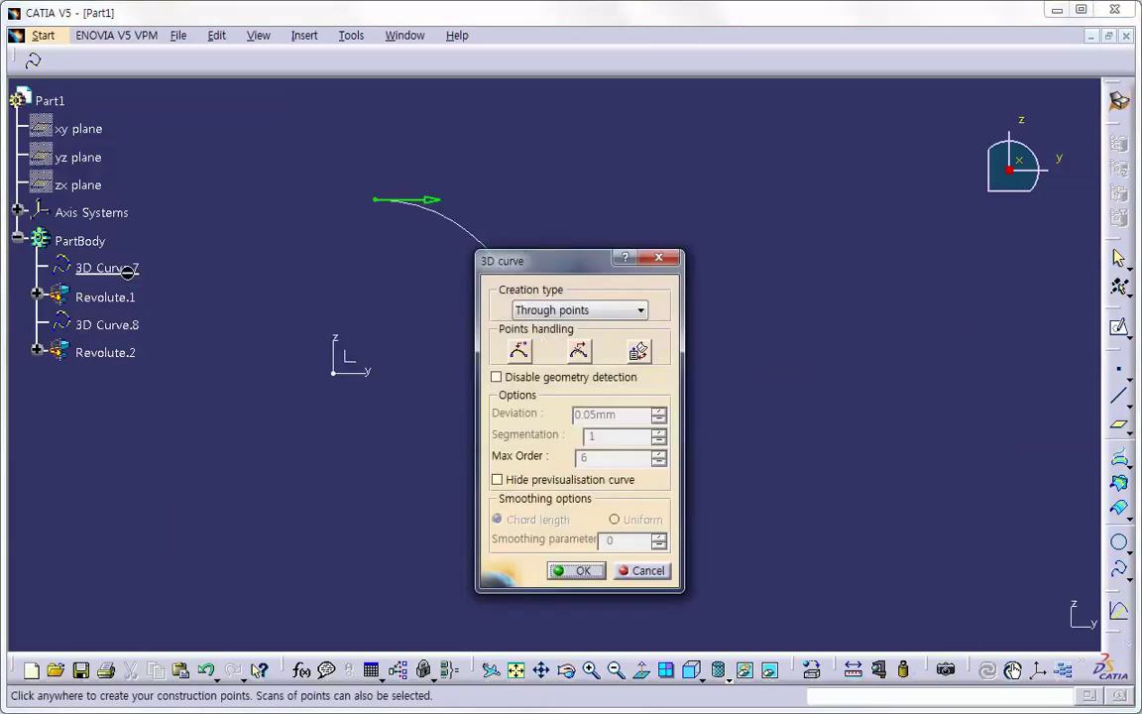
right_click(374, 200)
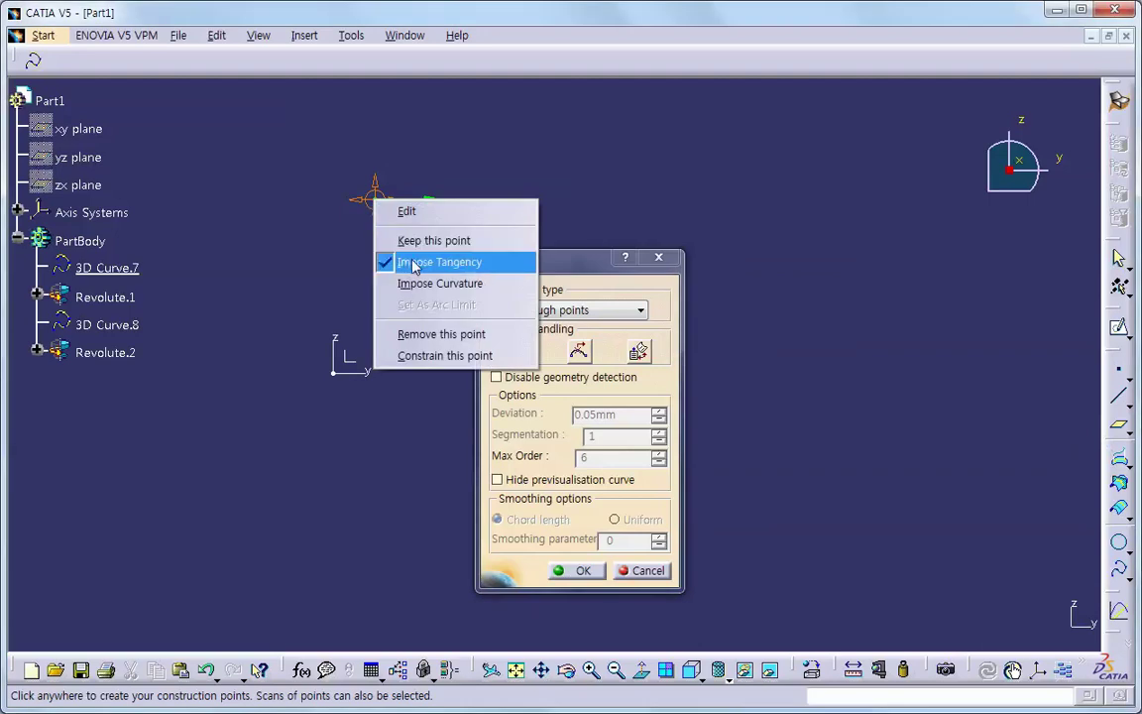
click(475, 284)
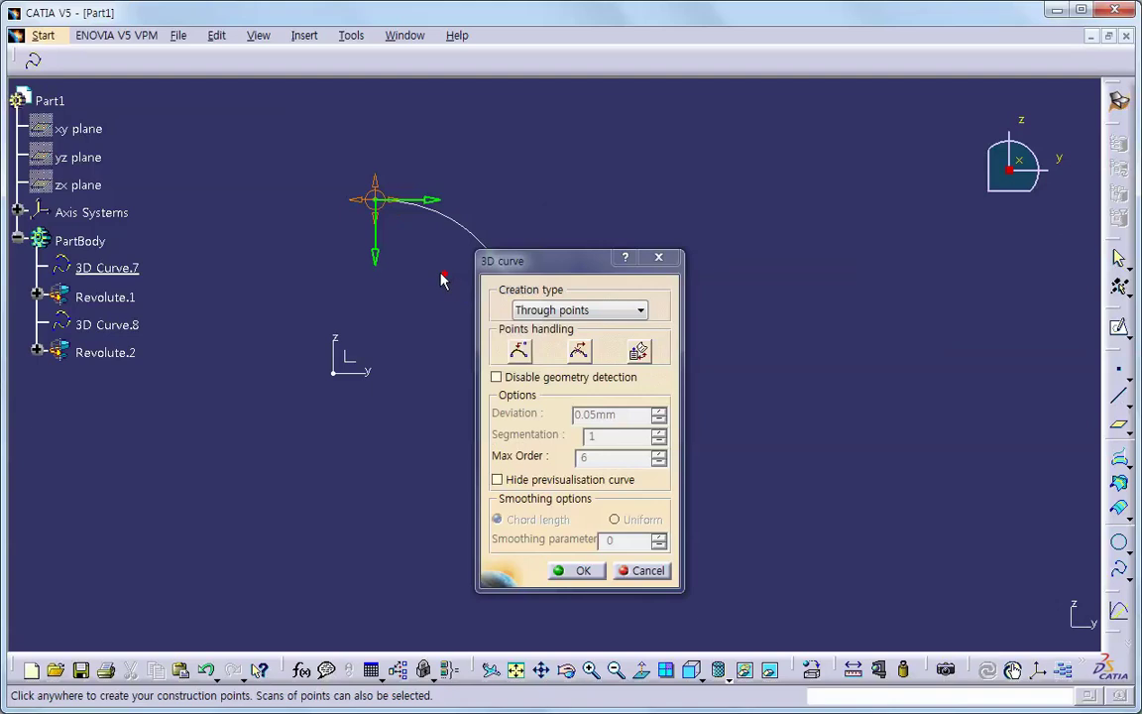
- Examine the direction and norm values of the tangency and curvature vectors at the upper end point, and cancel the curve edit
right_click(435, 203)
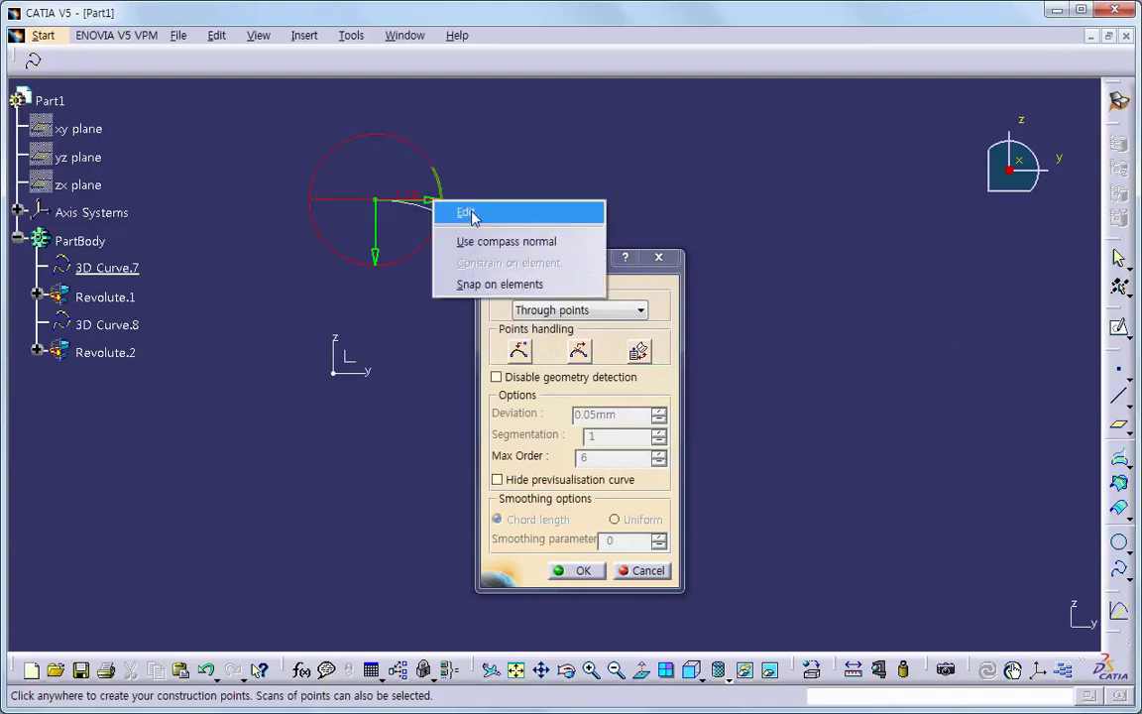
click(467, 214)
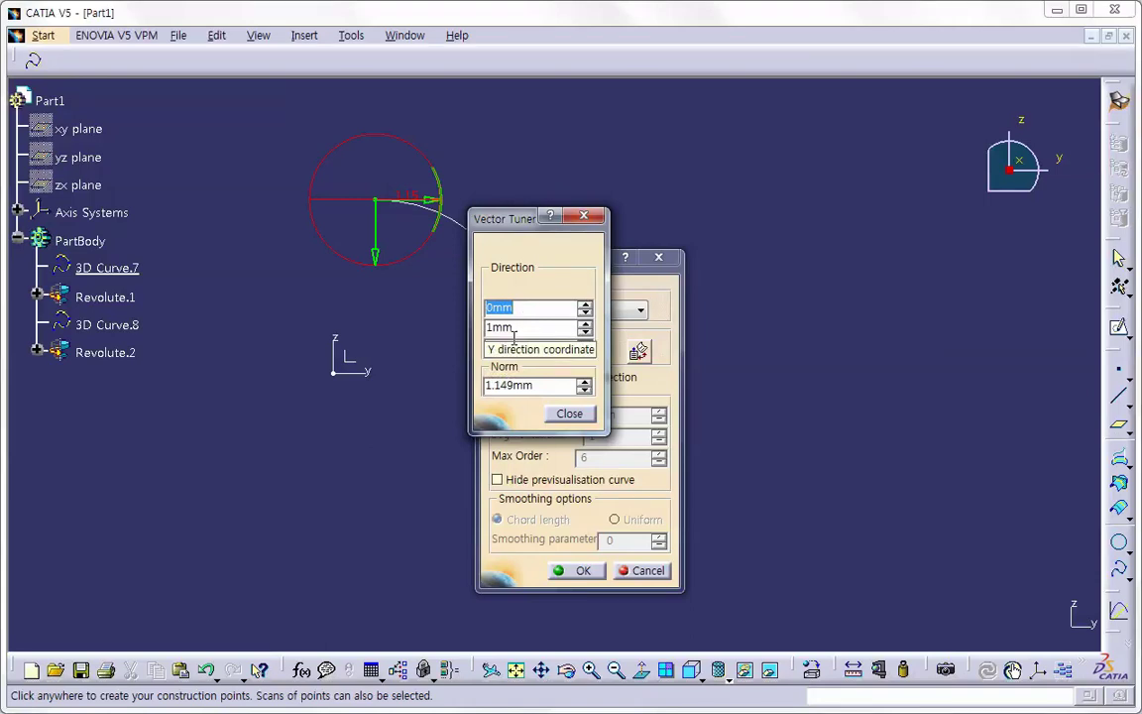
click(384, 230)
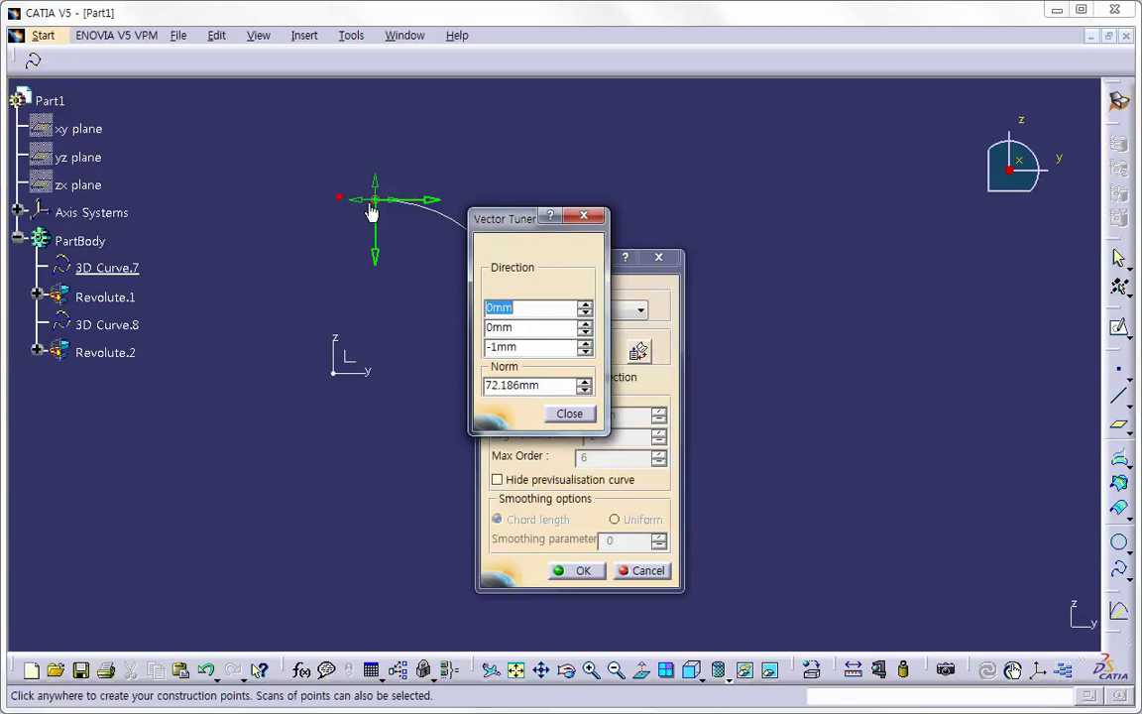
click(416, 207)
click(568, 413)
click(644, 570)
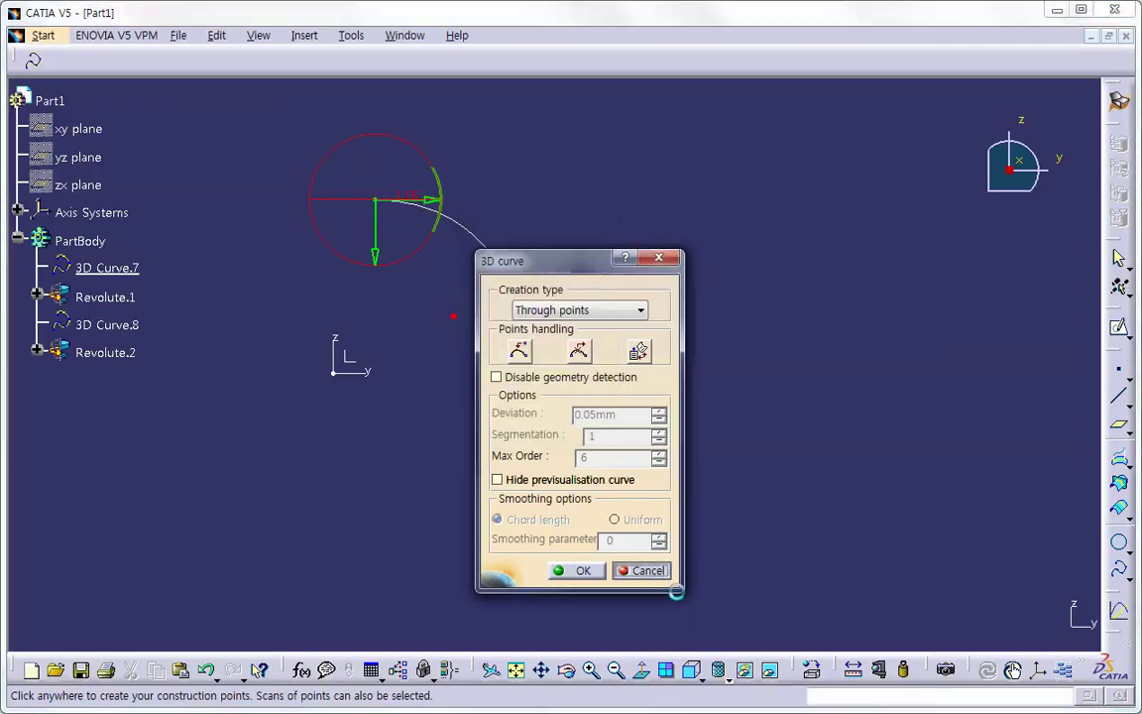